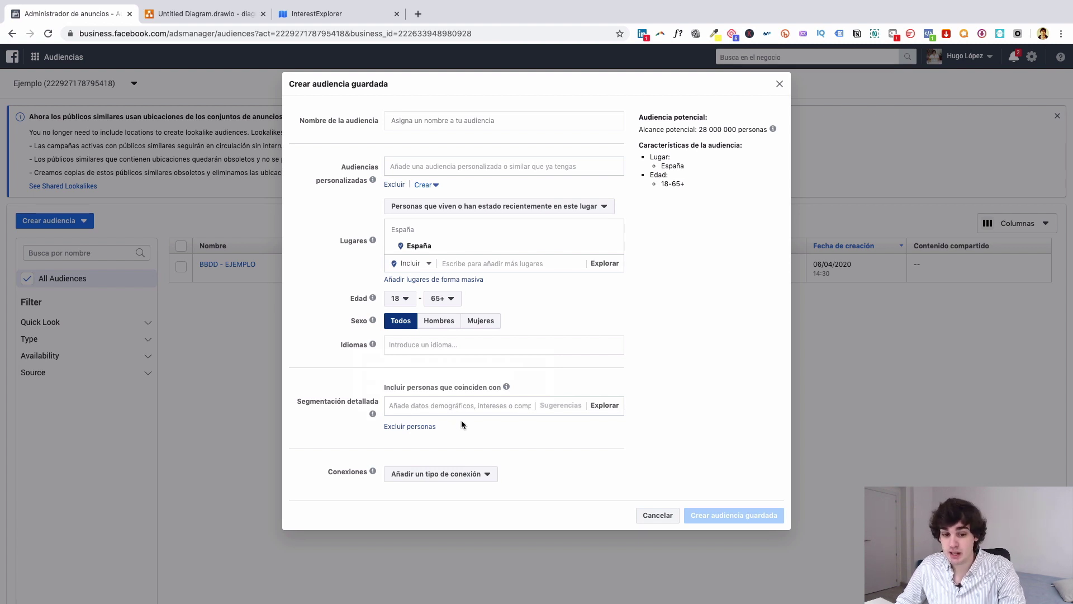
Add the interests Vueling Airlines and Ryanair to the saved audience's detailed targeting.
click(442, 409)
text(vueling)
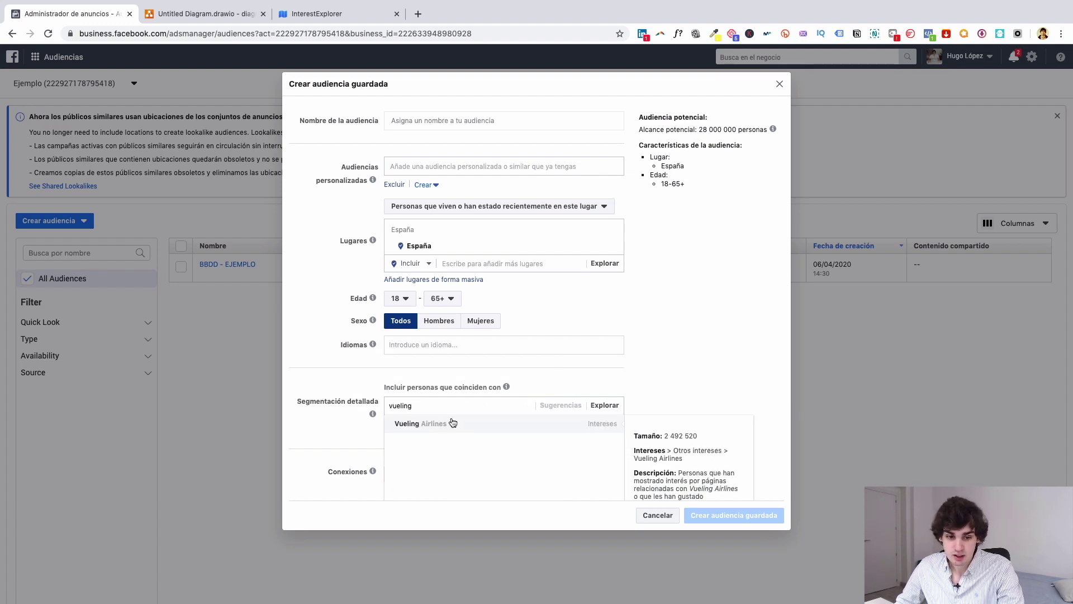
click(451, 423)
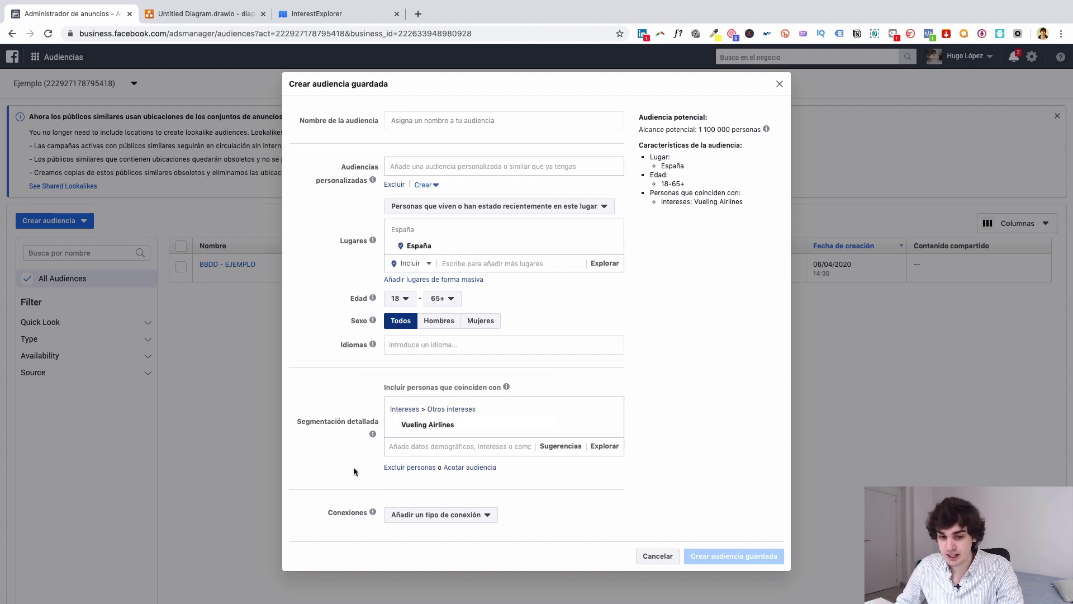
click(414, 448)
text(ryan)
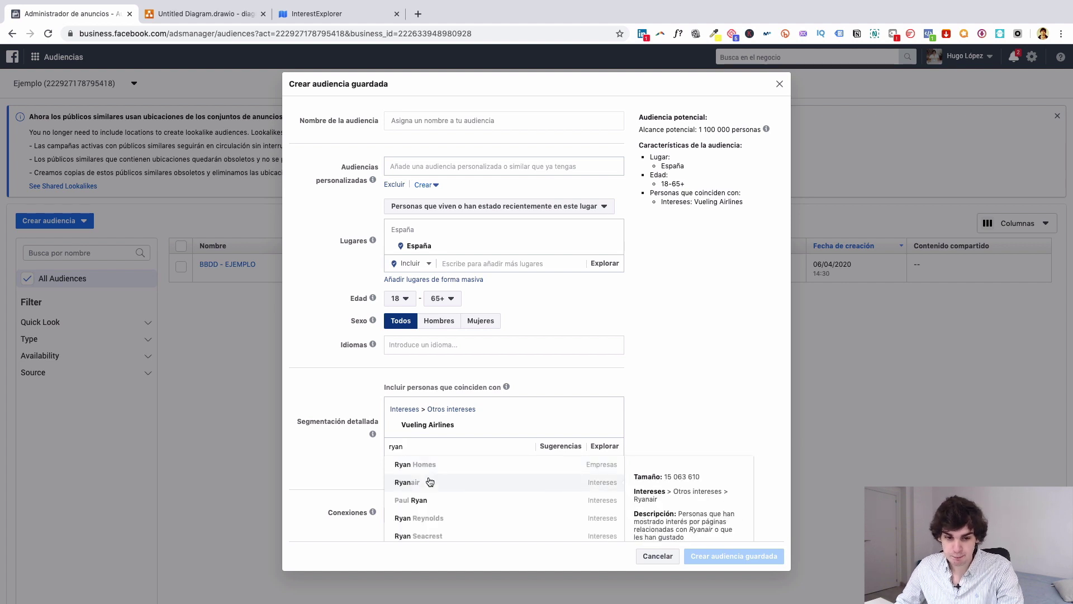
click(430, 482)
Add the suggested interests EasyJet, British Airways and Air France to the detailed targeting, plus the Booking interest.
scroll(391, 447, down, 3)
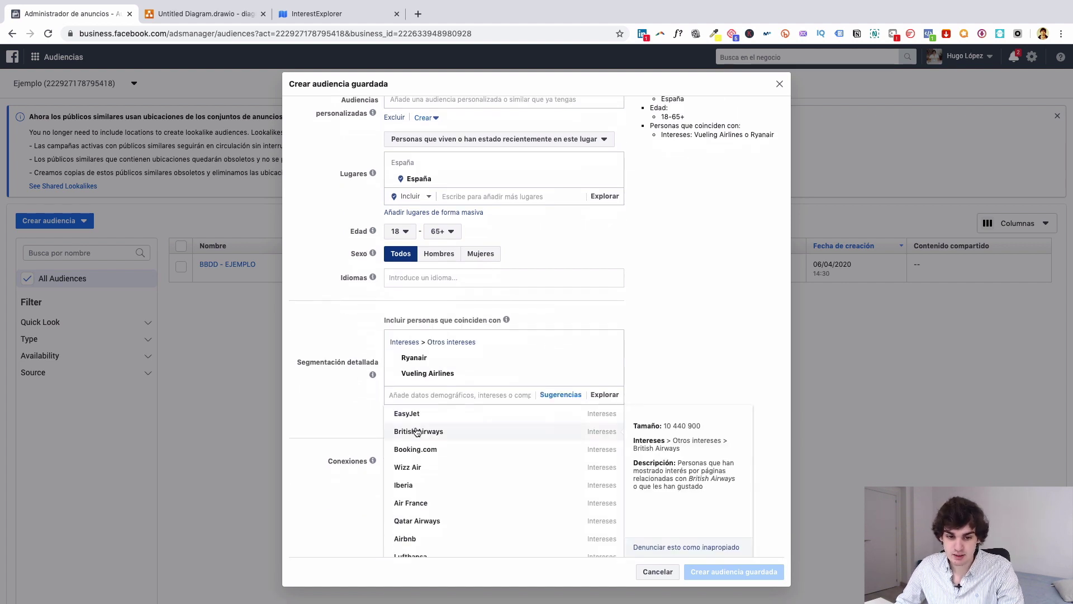
click(414, 415)
click(445, 431)
click(433, 445)
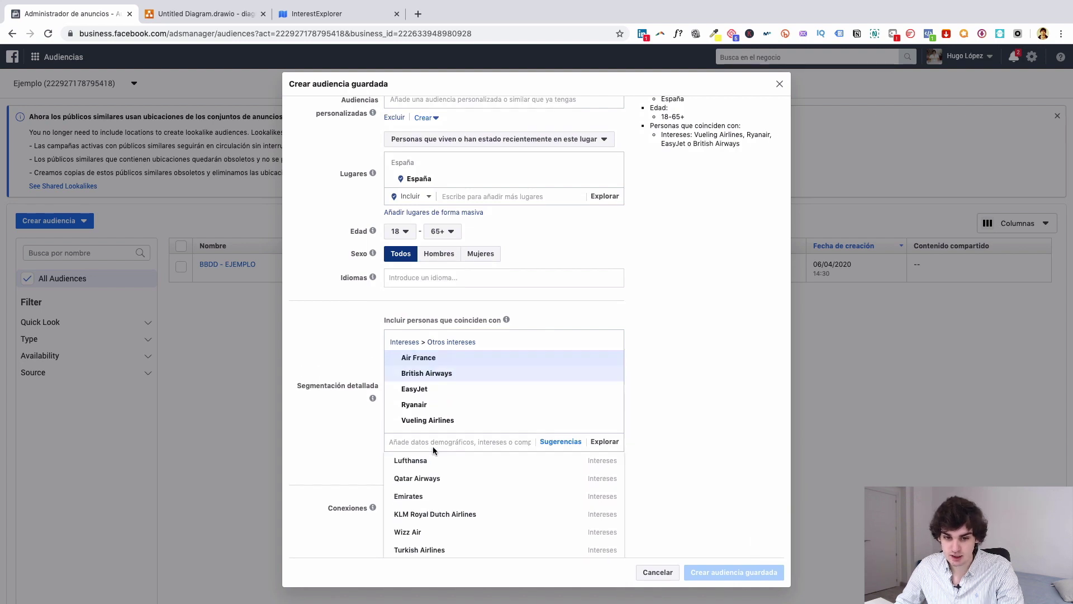
text(booking)
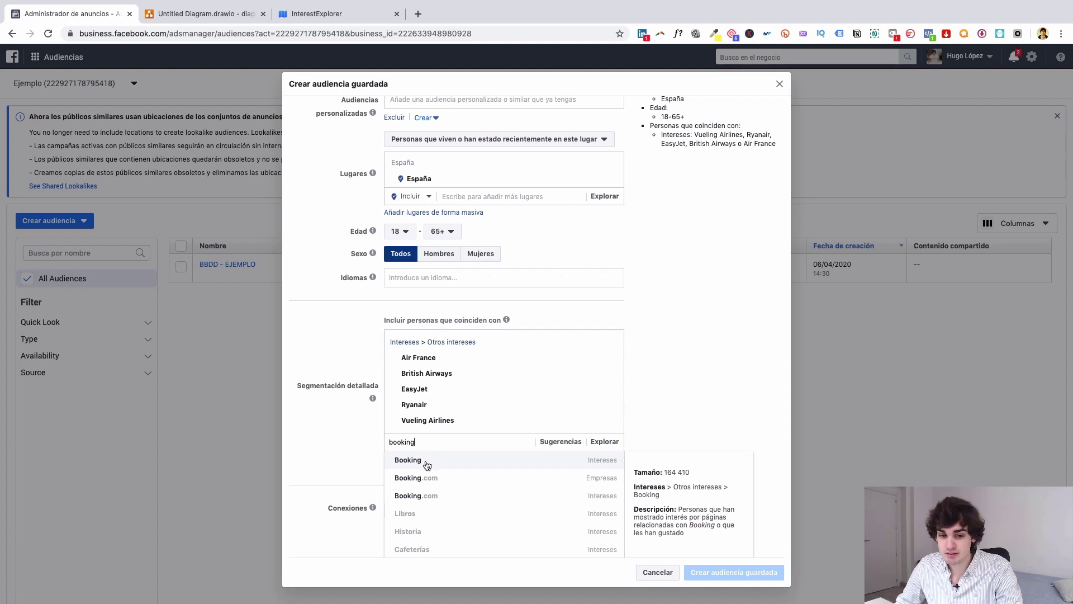
click(427, 462)
click(366, 424)
mouse_move(444, 404)
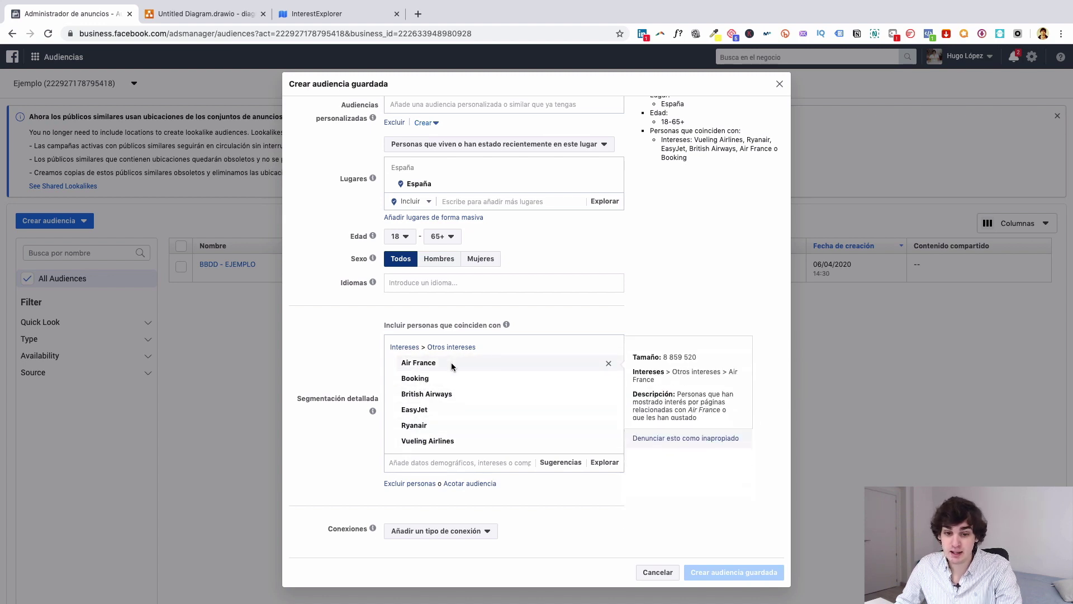
scroll(640, 223, up, 1)
scroll(641, 227, up, 2)
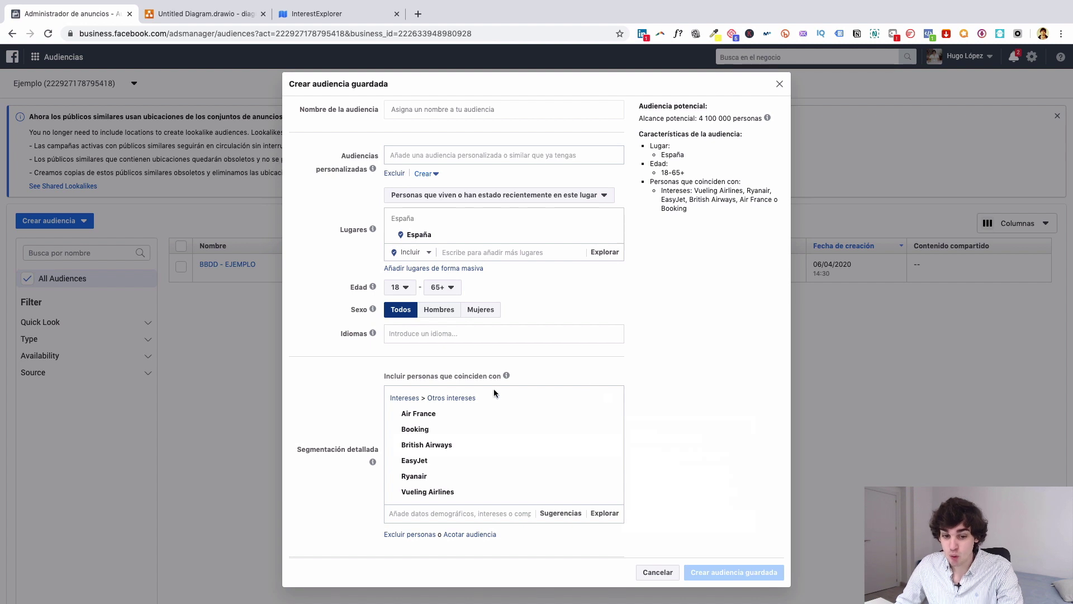
mouse_move(476, 414)
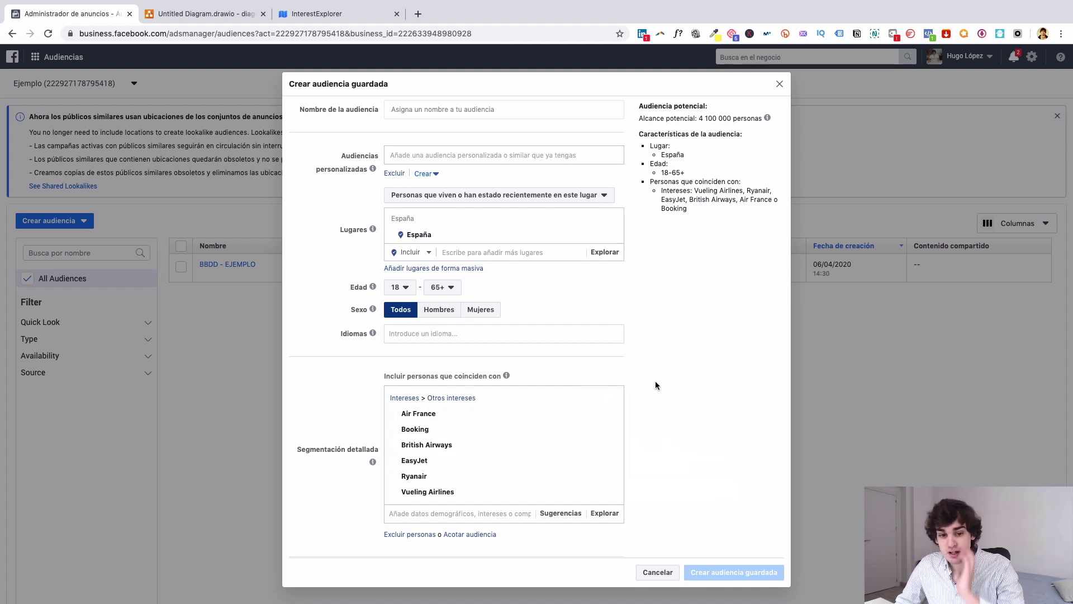
mouse_move(499, 435)
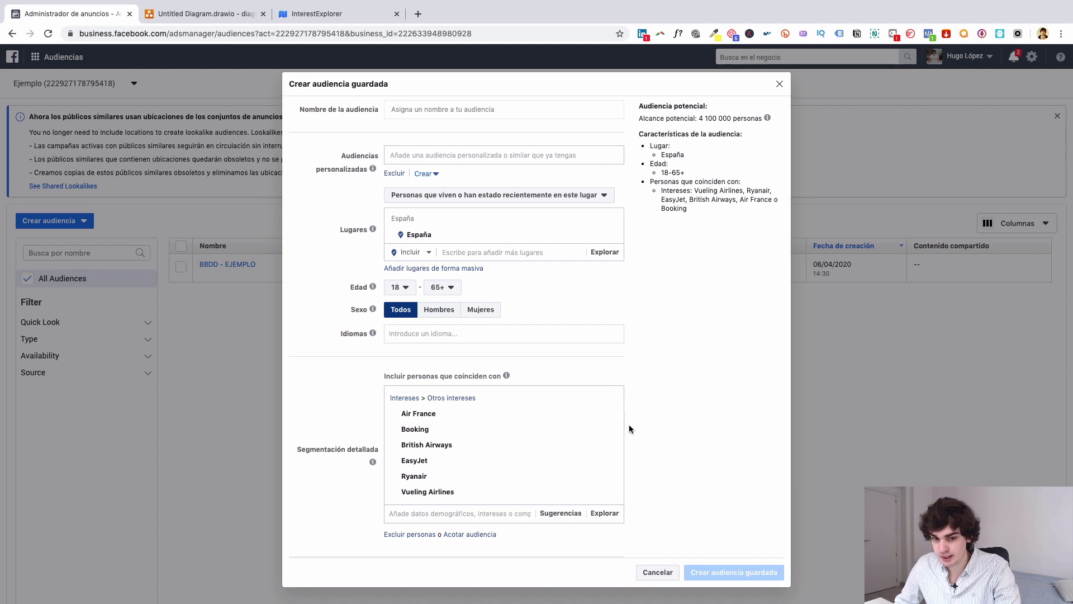
mouse_move(572, 433)
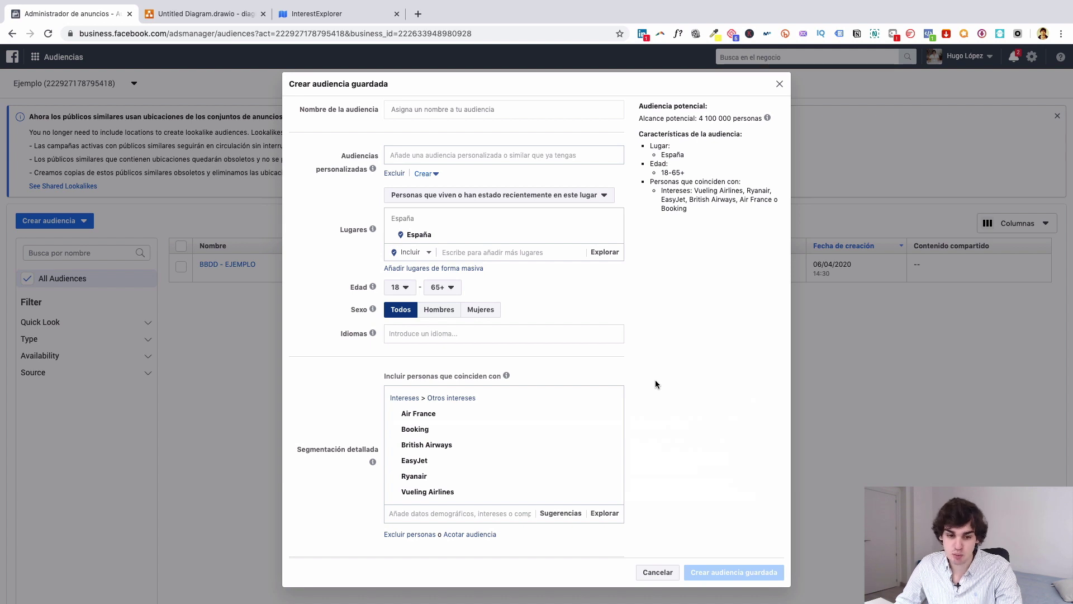
Switch to the diagrams.net drawing and insert a large circle without fill on the empty page.
click(192, 20)
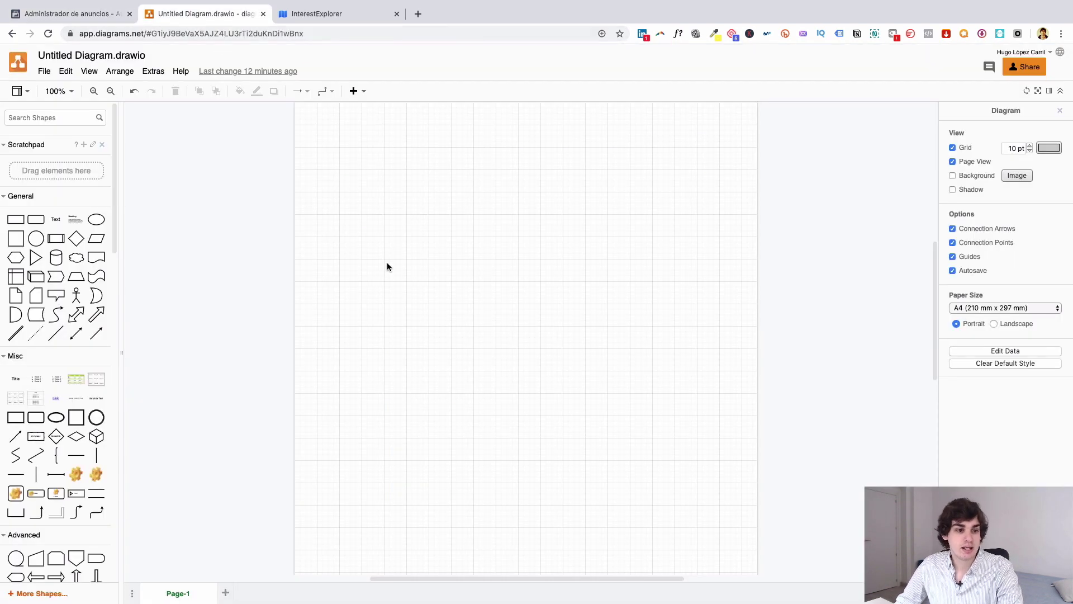
click(36, 238)
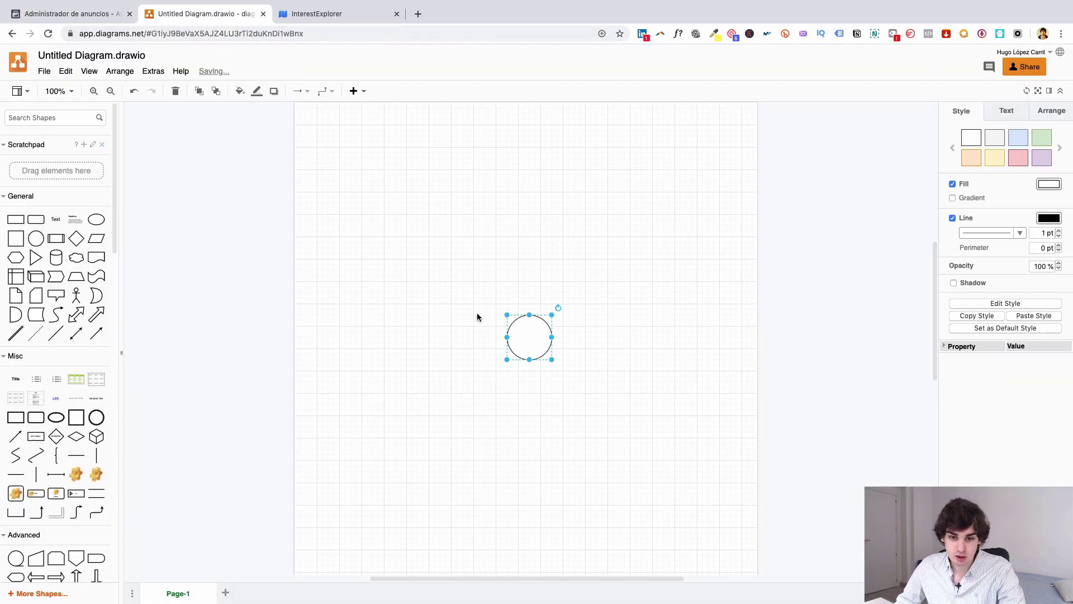
drag(509, 314, 413, 246)
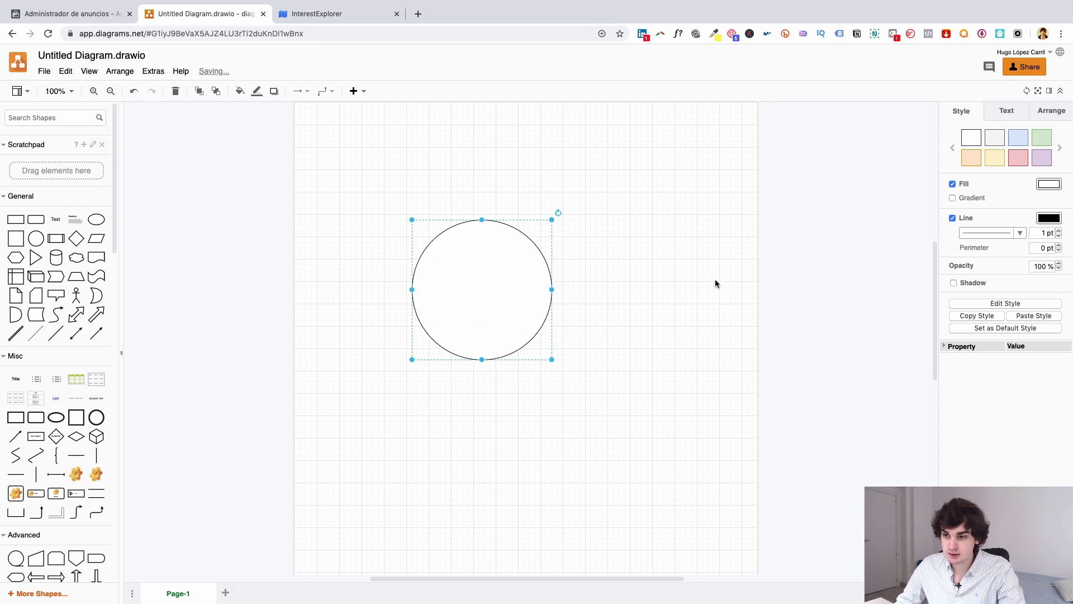
click(953, 184)
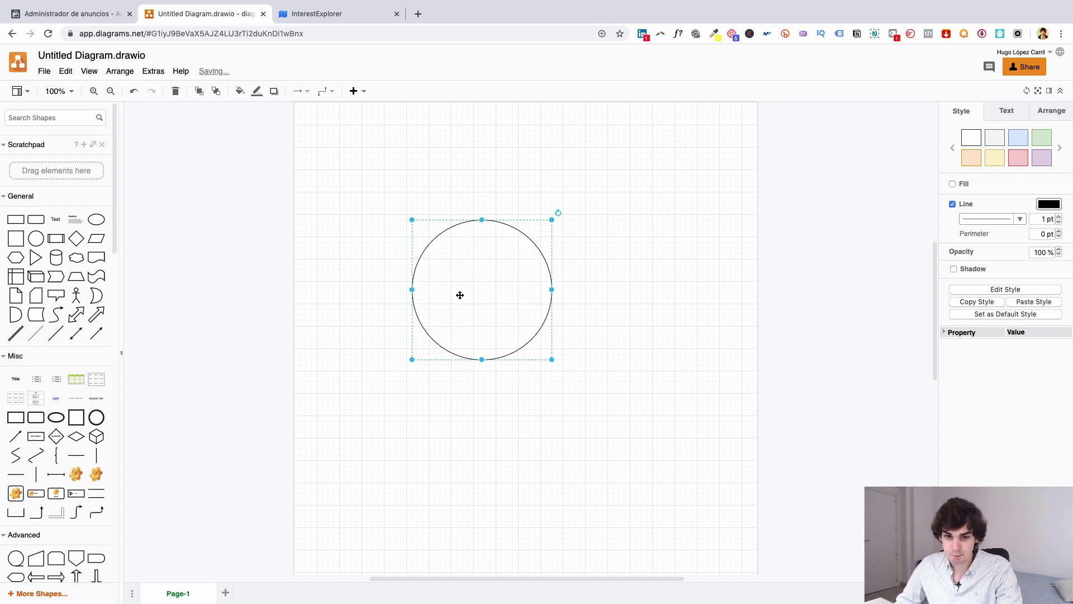
drag(549, 365, 535, 343)
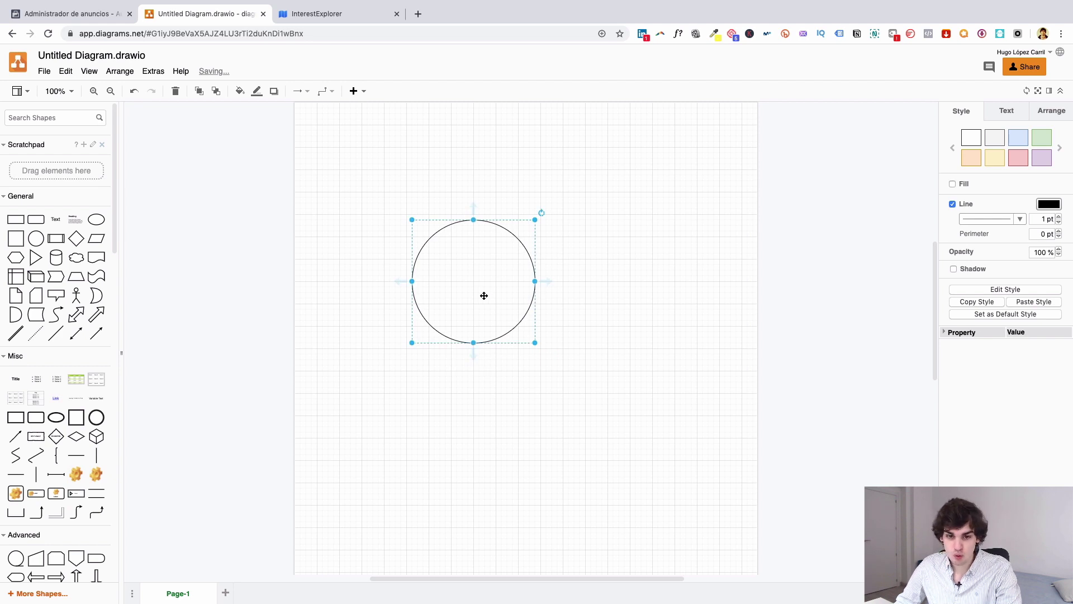
click(557, 291)
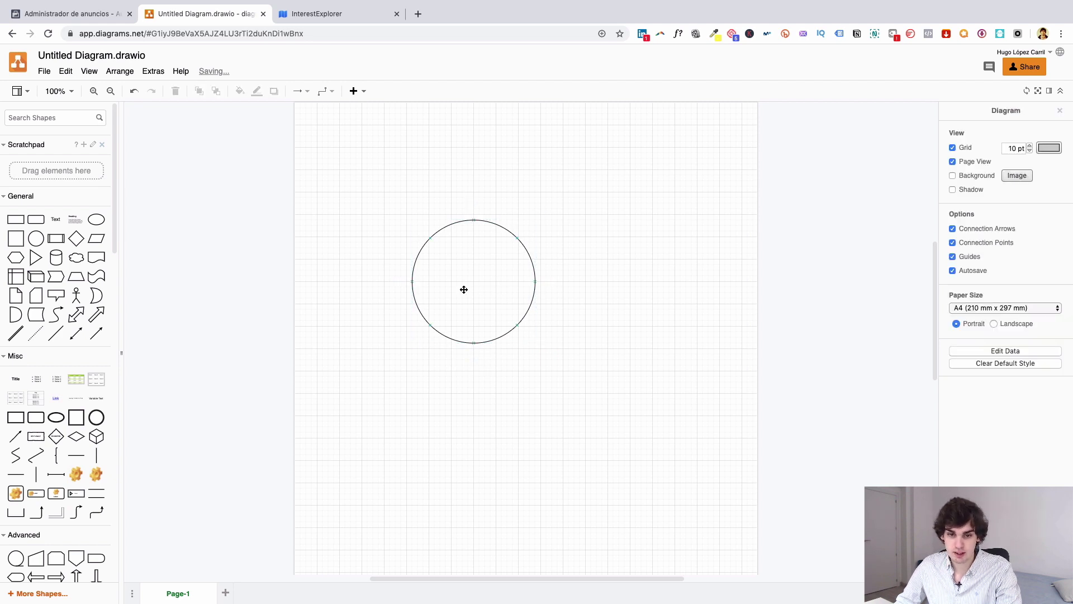
Duplicate the circle twice and place the three separate circles in a triangle, two above and one below.
drag(462, 290, 442, 267)
drag(677, 272, 542, 430)
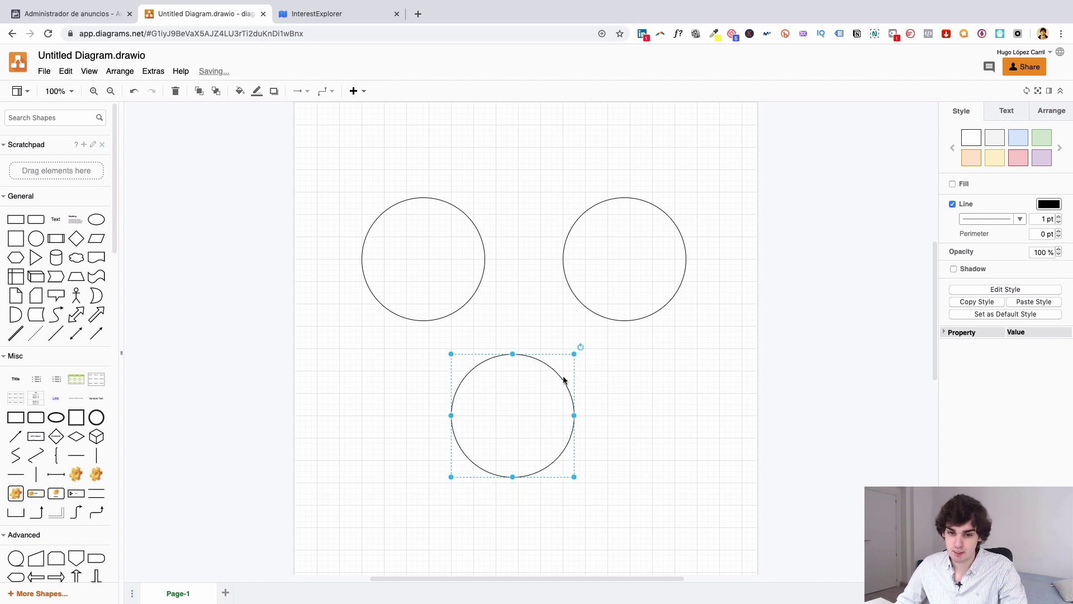
click(604, 392)
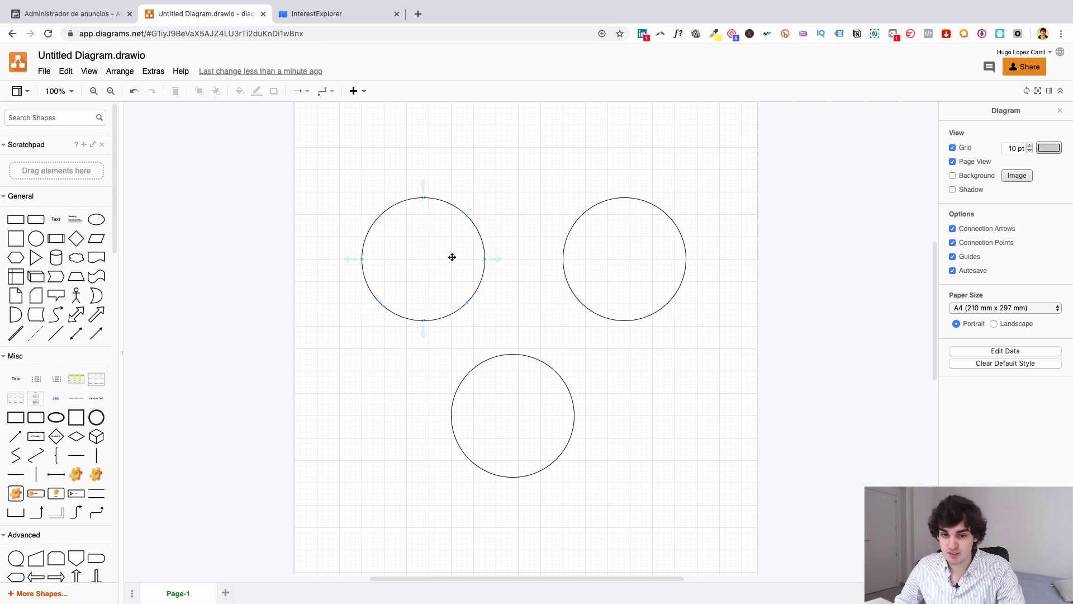
Move the three circles together so that they all overlap in the middle like a Venn diagram.
drag(443, 247, 467, 309)
drag(537, 381, 542, 352)
drag(630, 257, 529, 283)
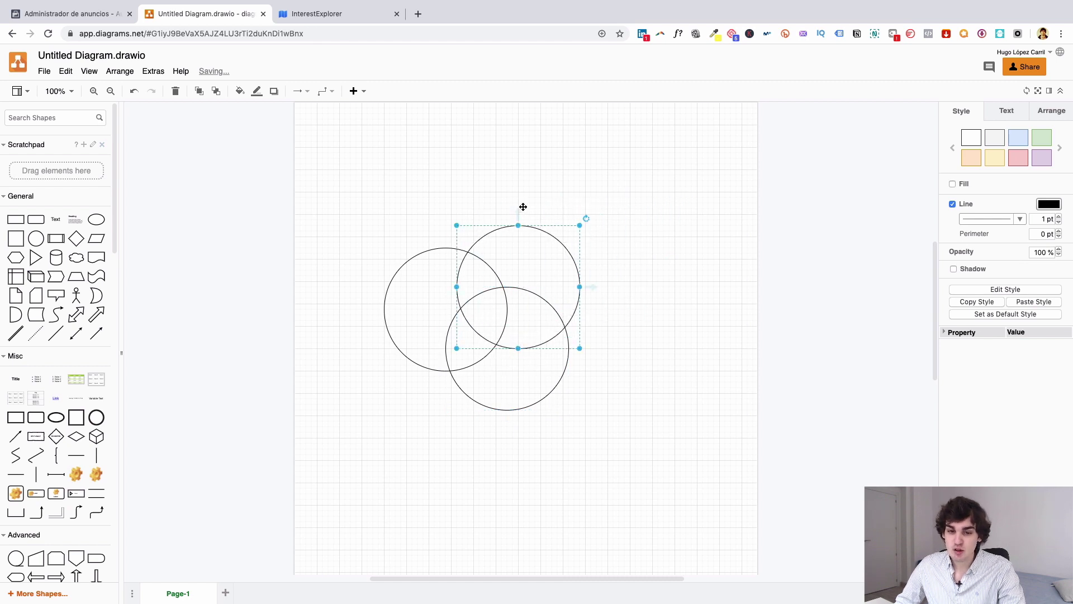
click(572, 153)
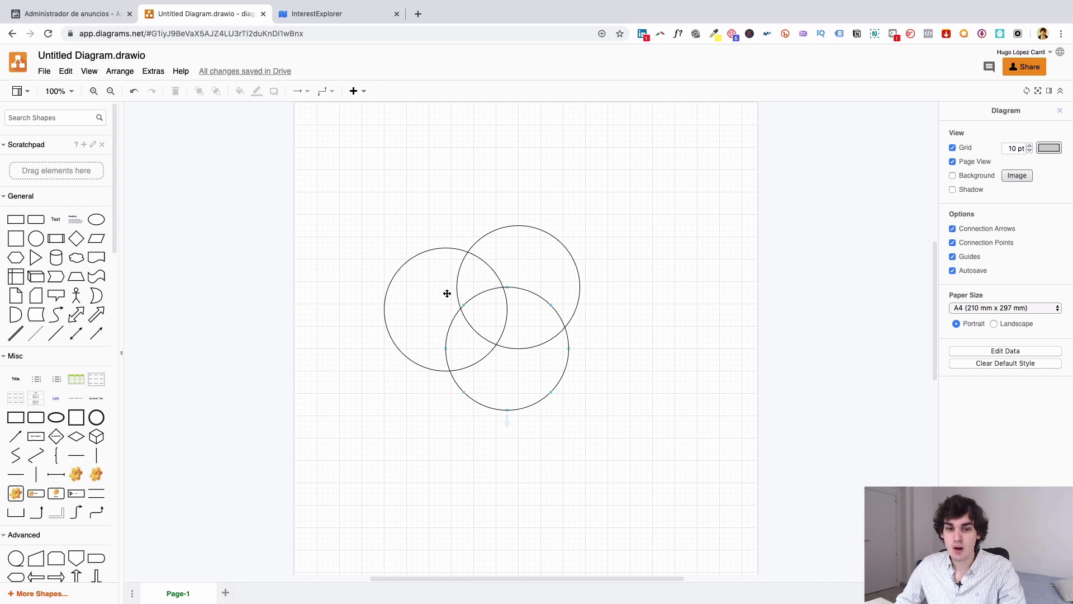
click(427, 279)
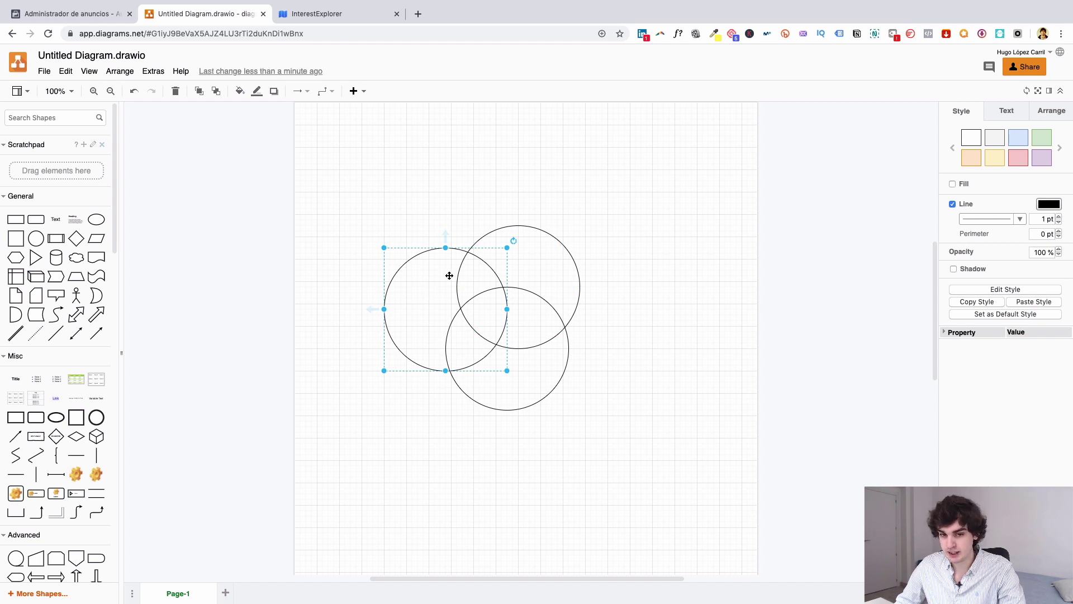
click(557, 270)
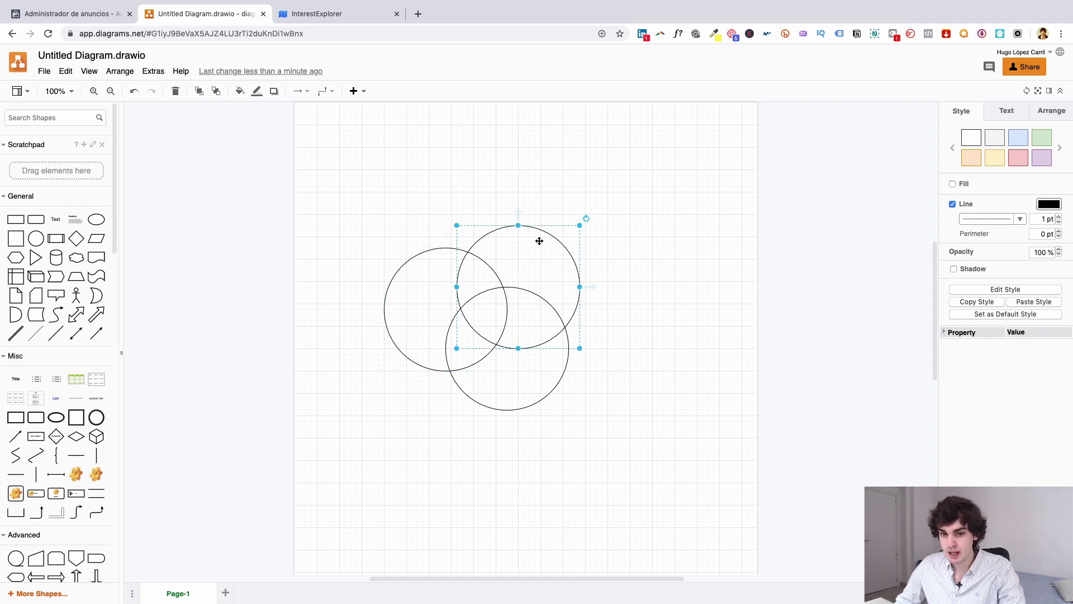
click(527, 369)
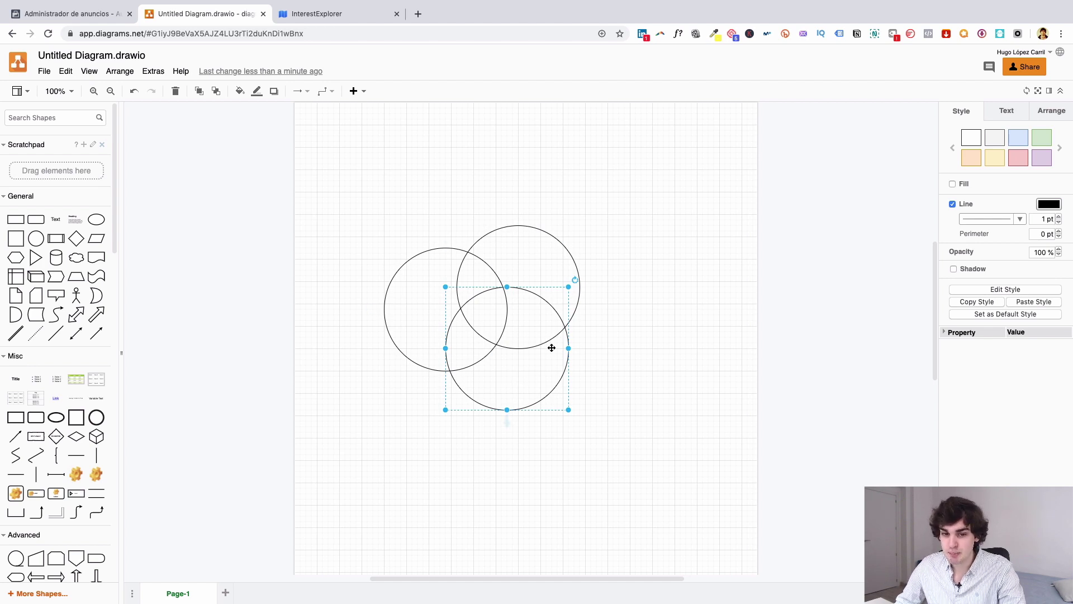
click(628, 330)
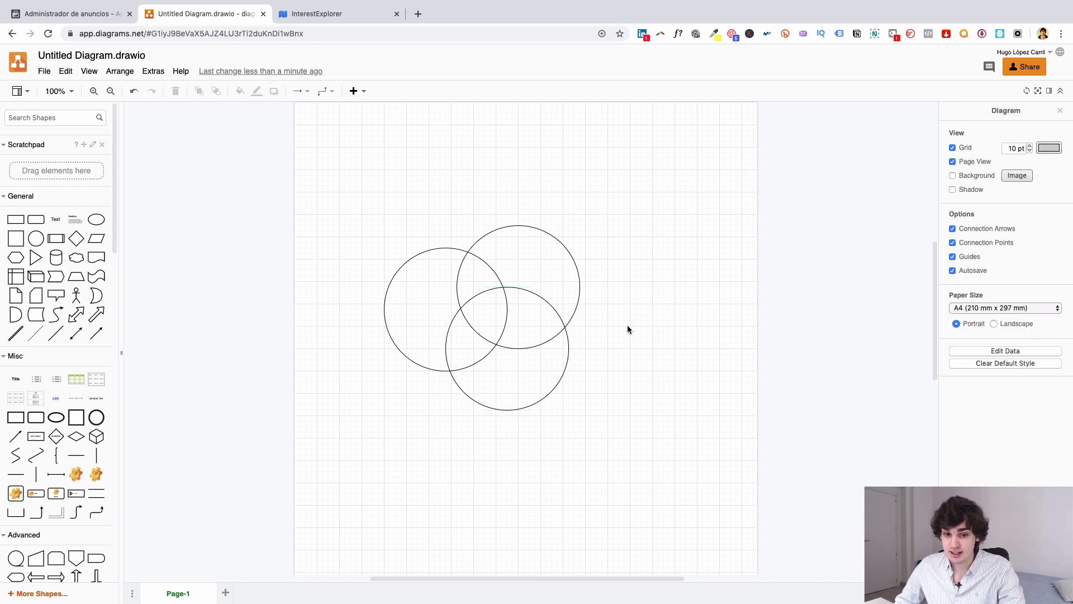
click(497, 318)
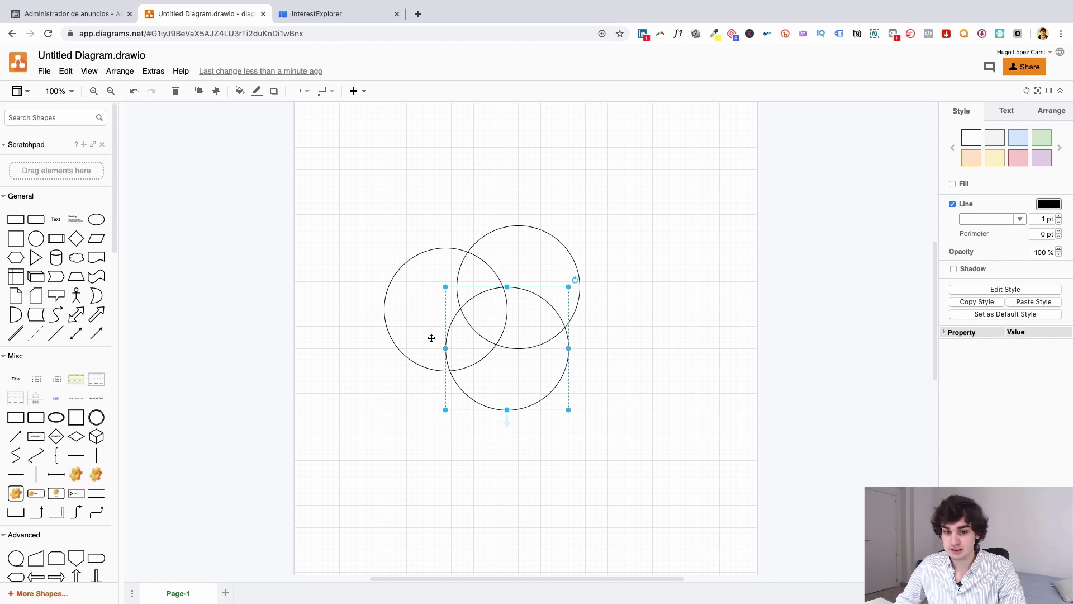
click(344, 364)
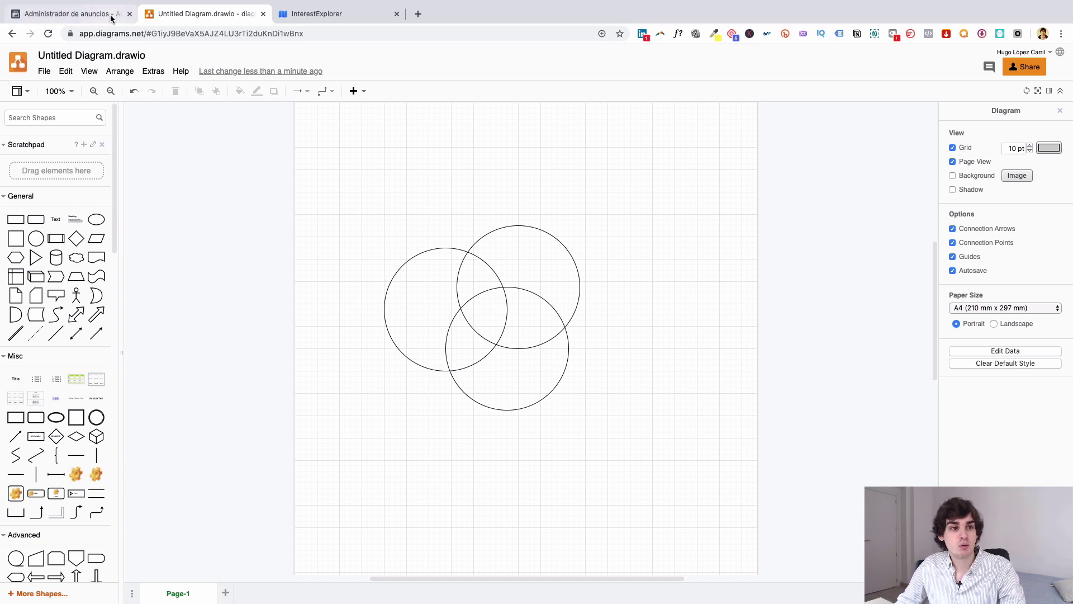
Switch back to Facebook Ads Manager and remove every interest except Air France from the detailed targeting.
click(98, 14)
scroll(354, 418, down, 2)
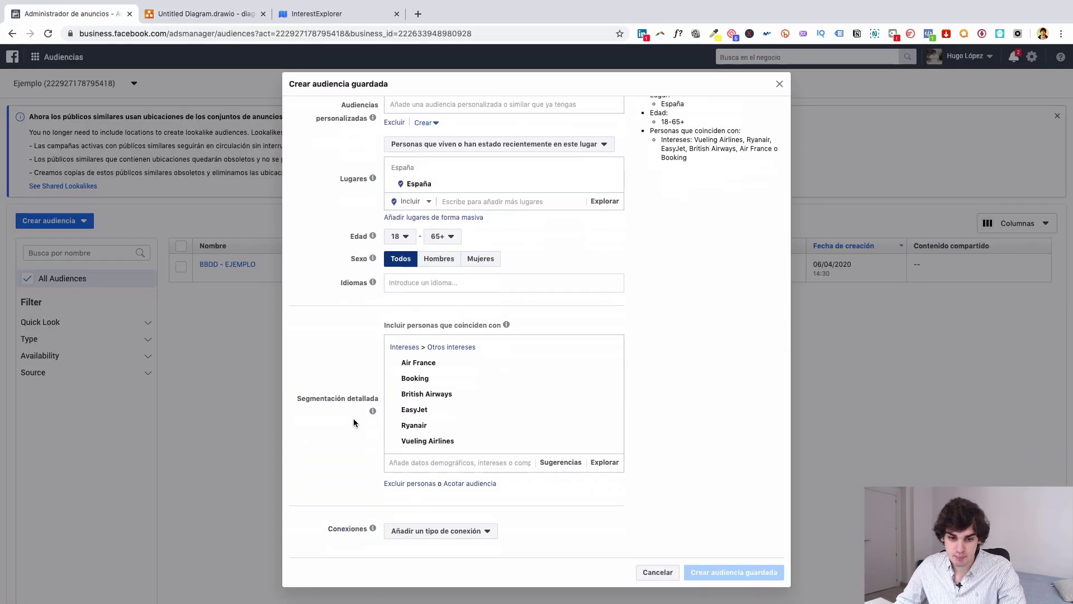
click(610, 442)
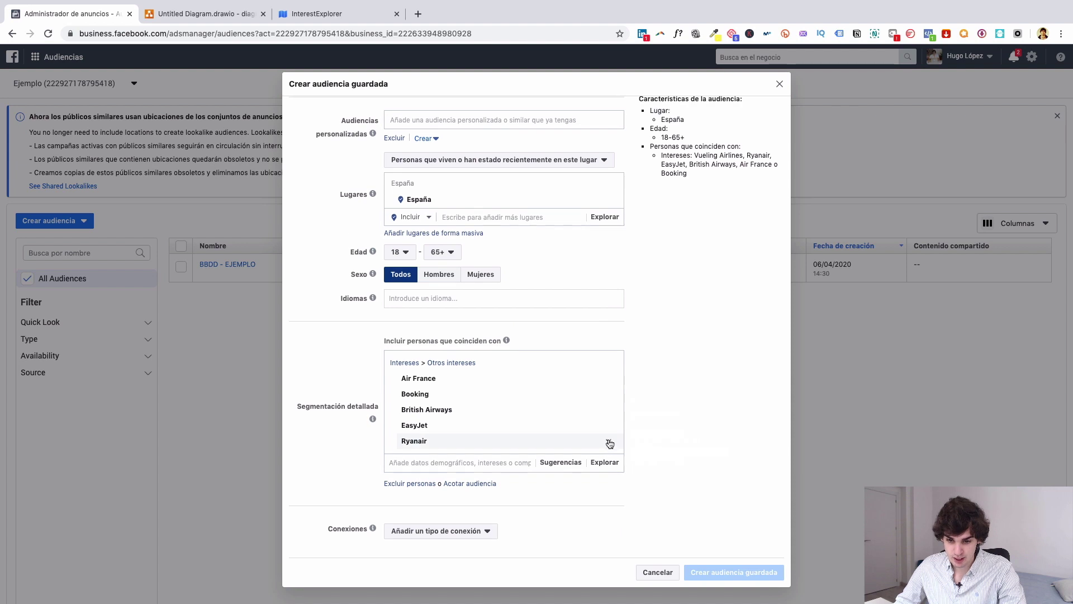
click(609, 443)
click(610, 443)
click(609, 442)
click(609, 442)
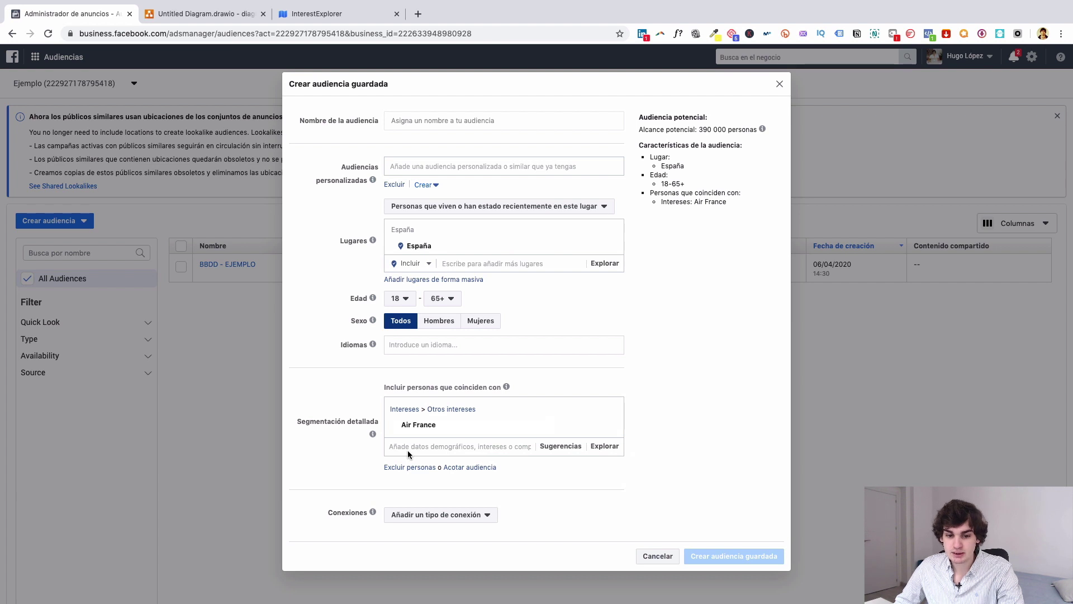
Narrow the audience with an additional required condition for the interest Ryanair.
click(470, 467)
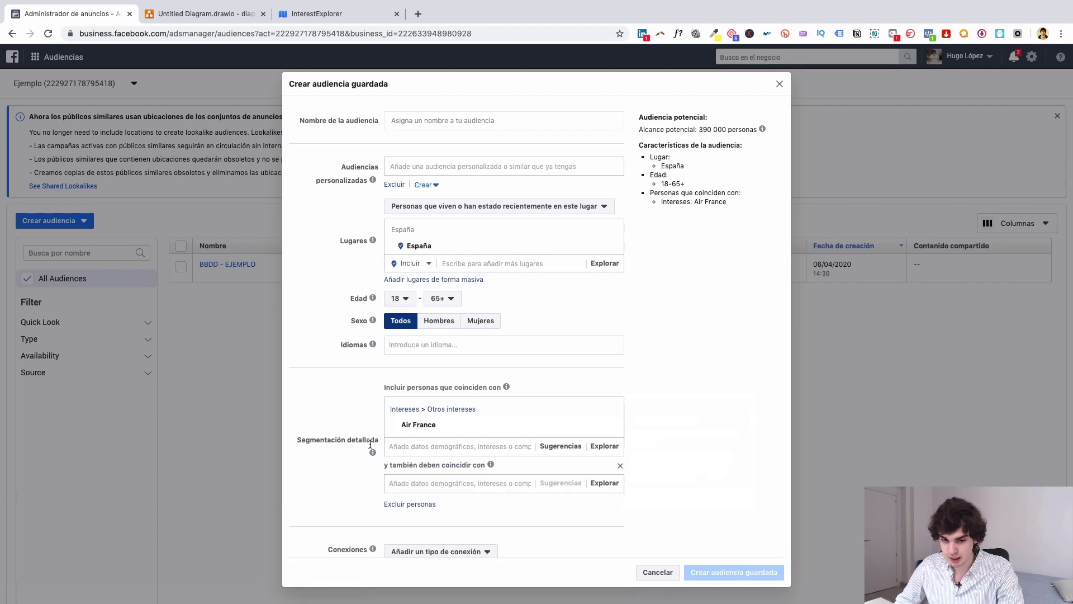
click(493, 479)
text(ryanir)
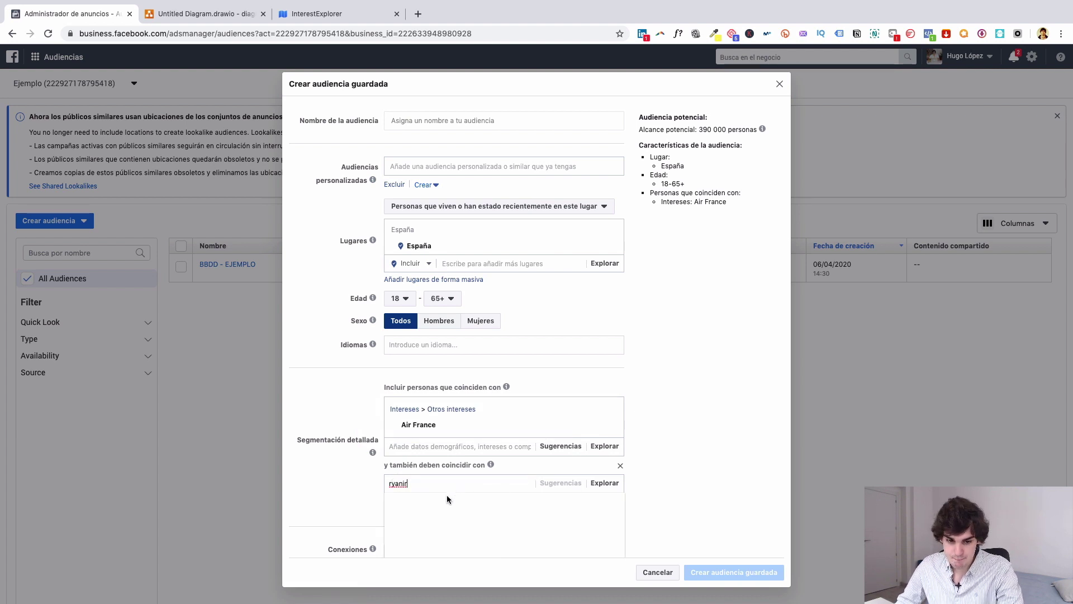
key(BackSpace)
key(BackSpace)
key(BackSpace)
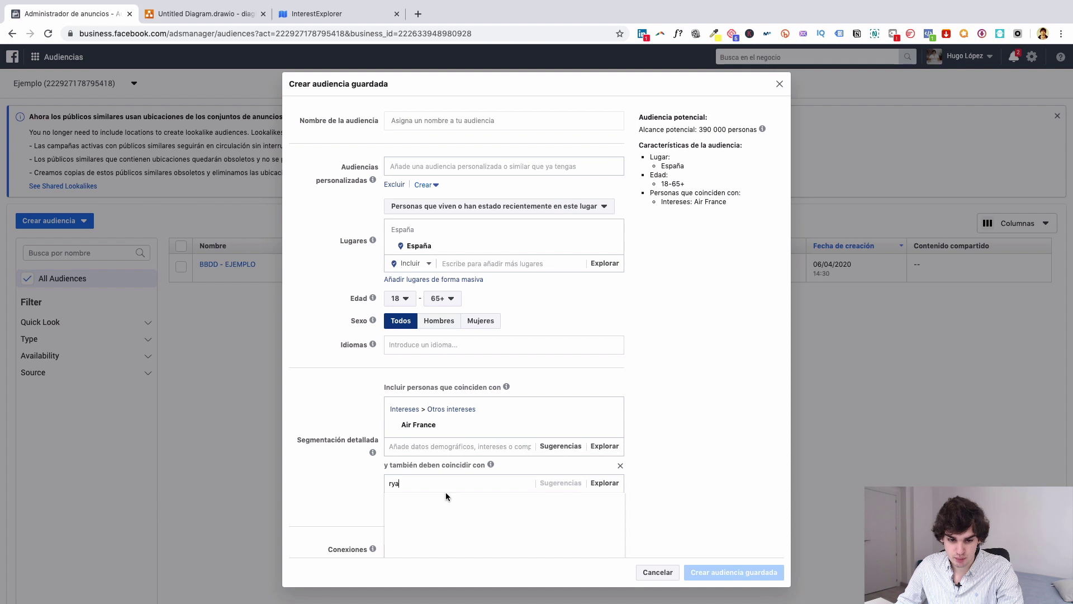
click(579, 502)
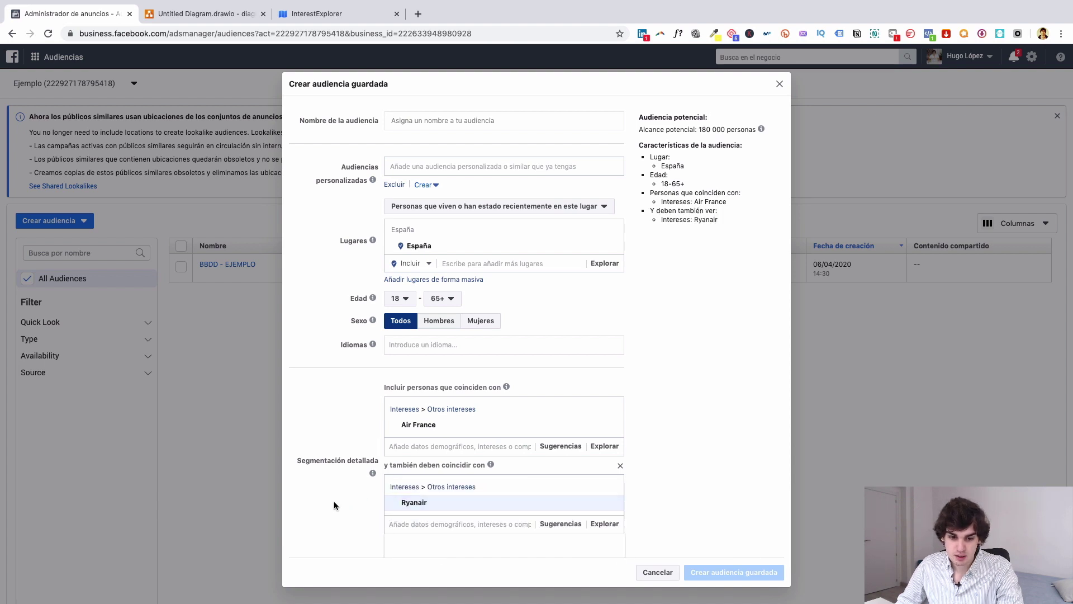
Narrow the audience further with a third required condition for the interest Booking.
scroll(330, 502, down, 2)
click(462, 484)
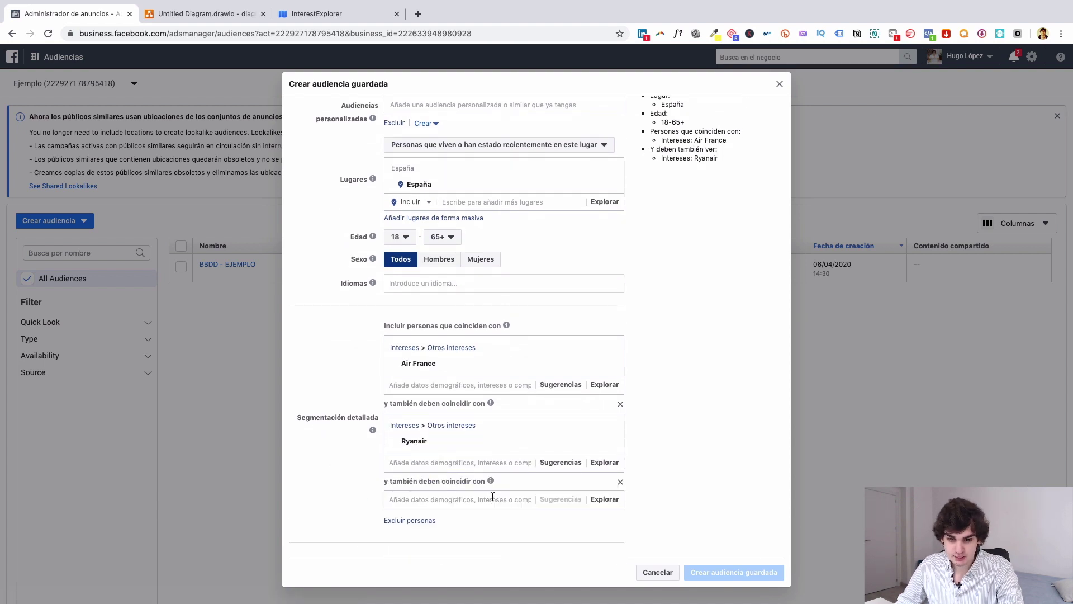
text(booking.con)
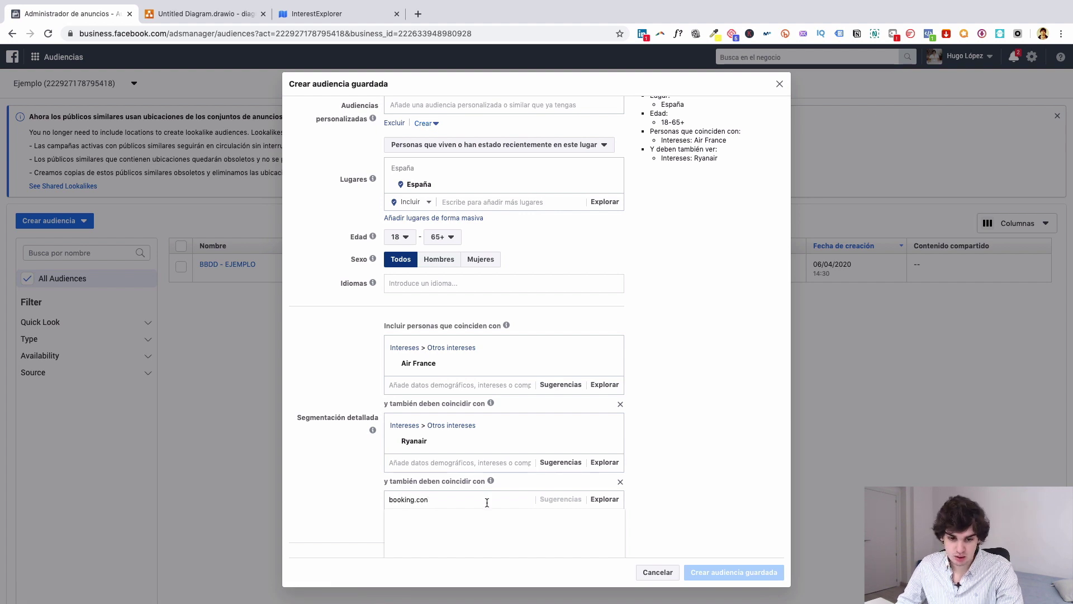
scroll(341, 500, down, 3)
double_click(405, 397)
text(boo)
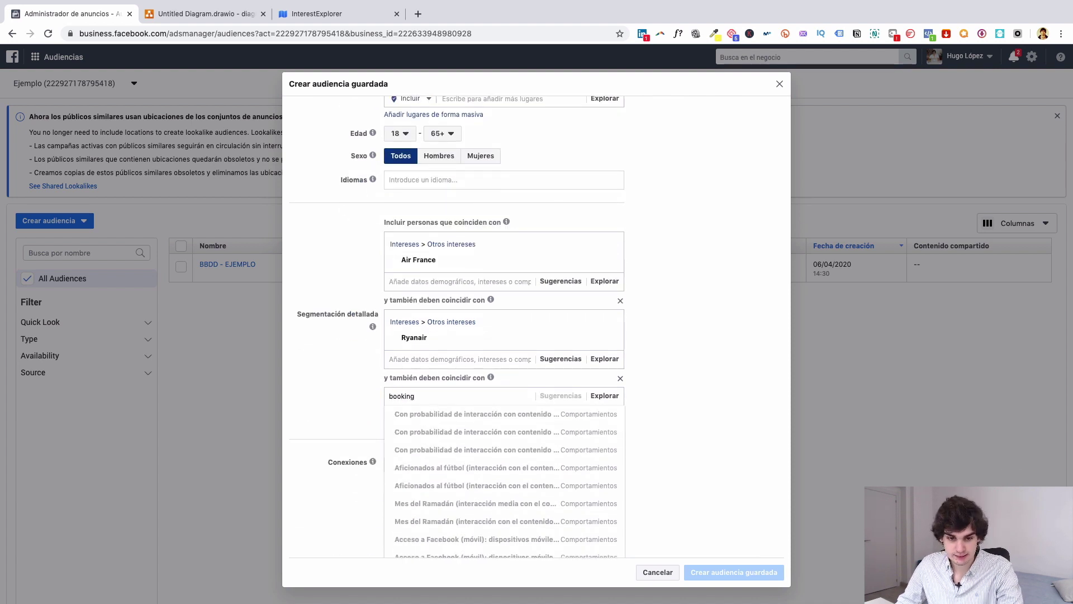
click(428, 415)
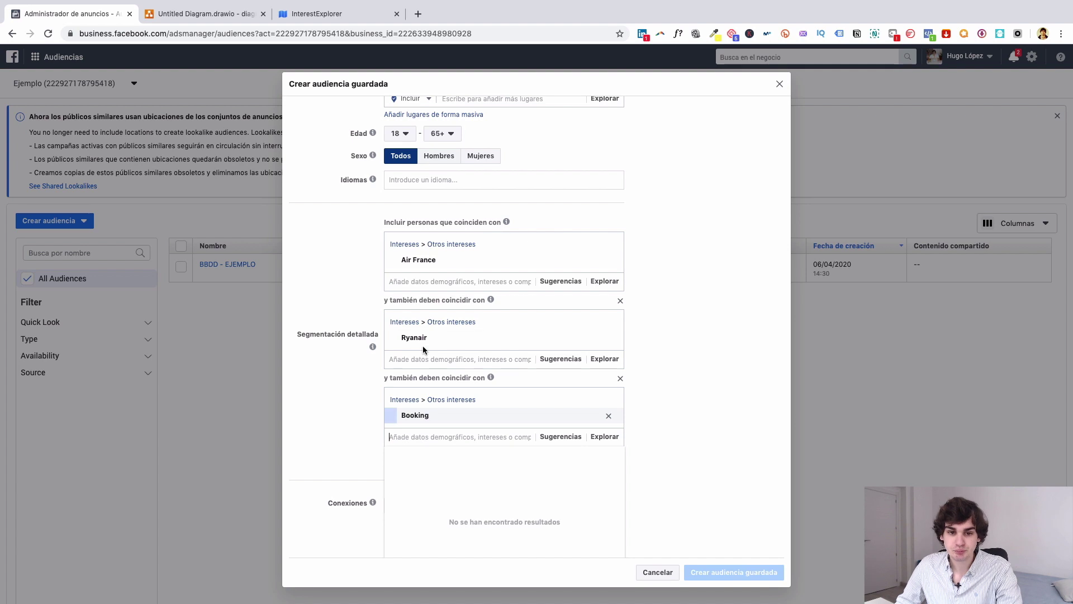
Replace the Air France interest with Airbnb in the first detailed targeting condition.
click(610, 263)
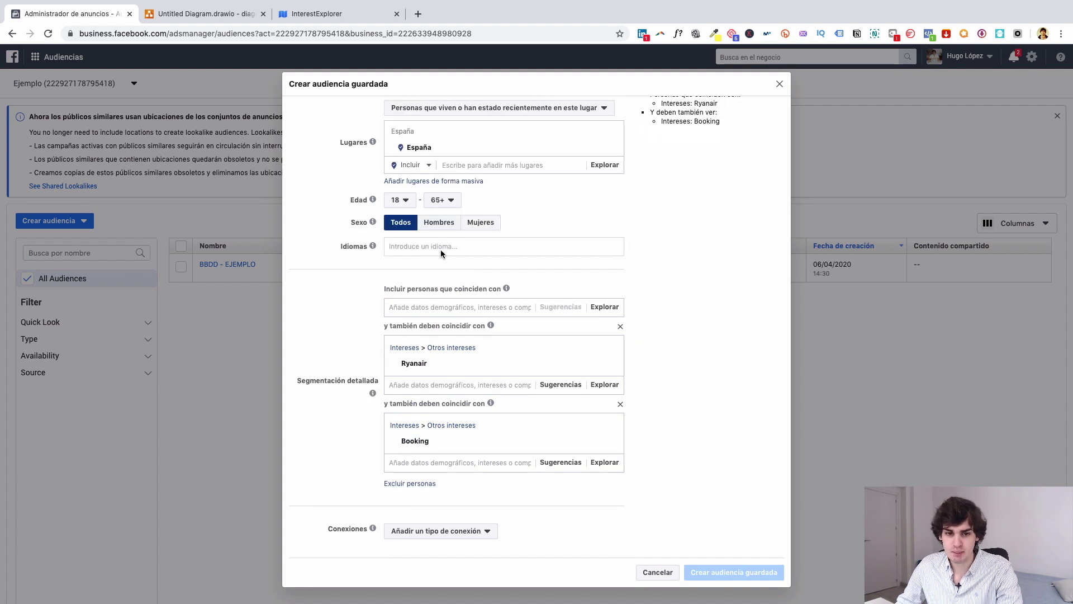
click(413, 307)
text(airb)
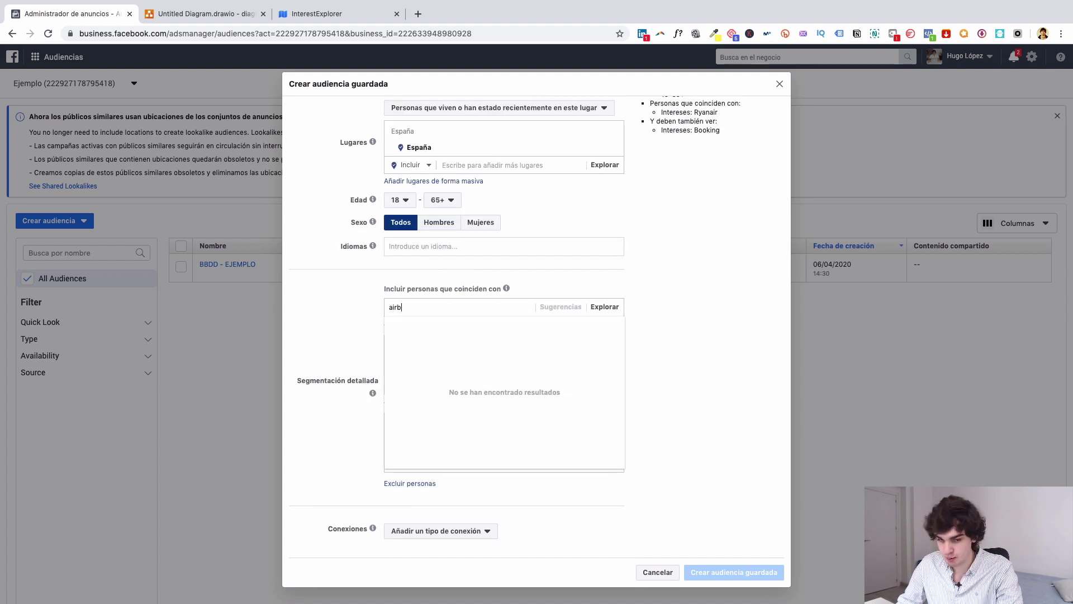
text(nb)
click(424, 330)
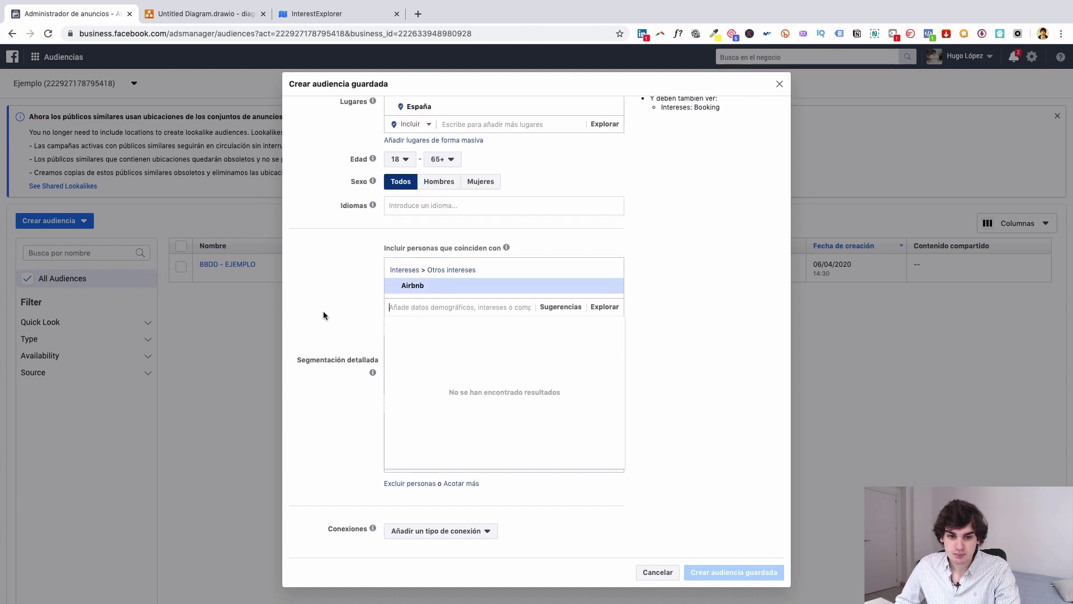
Add the suggested interest Trivago alongside Airbnb in the first targeting condition.
scroll(359, 320, down, 3)
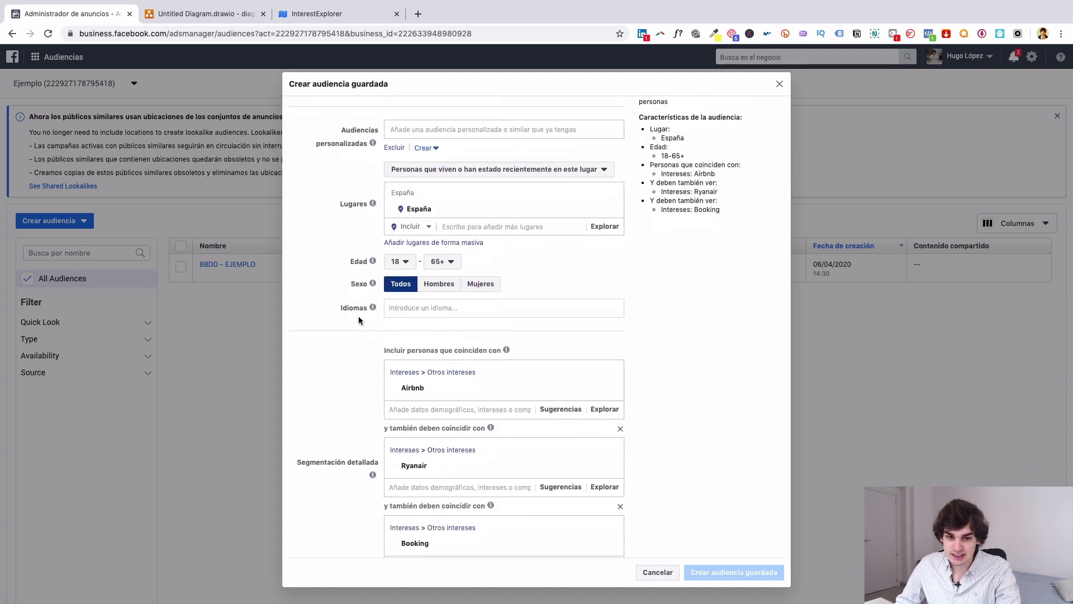
scroll(344, 320, down, 2)
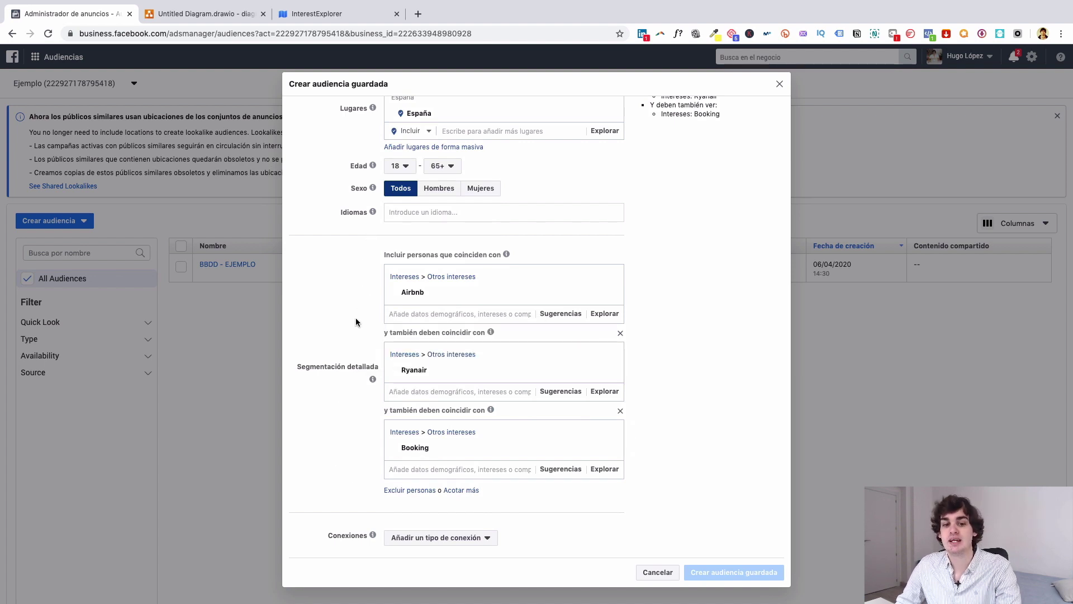
scroll(353, 377, up, 5)
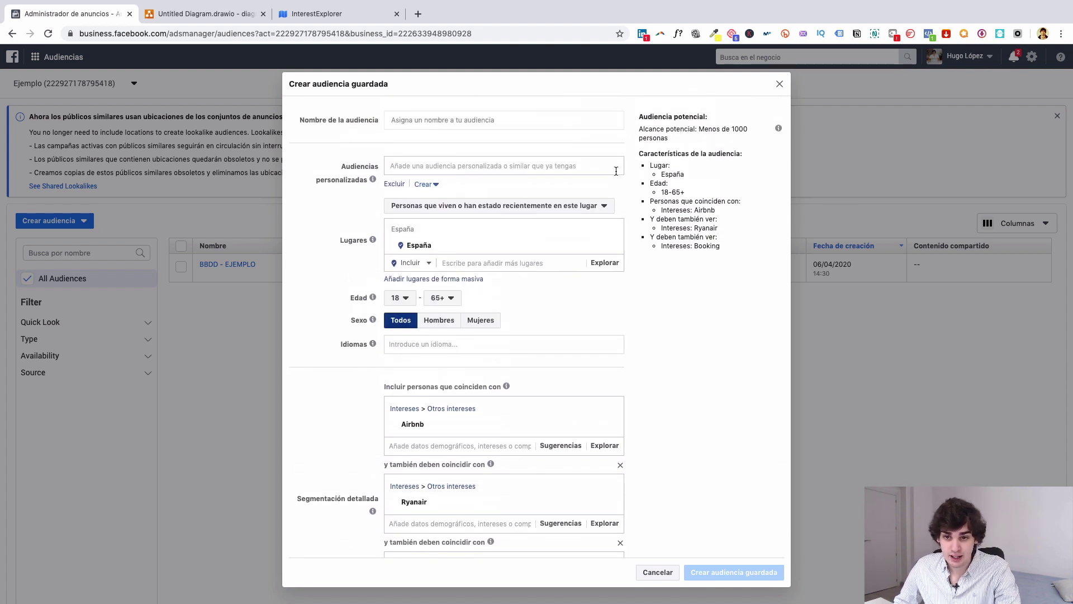
scroll(655, 249, down, 1)
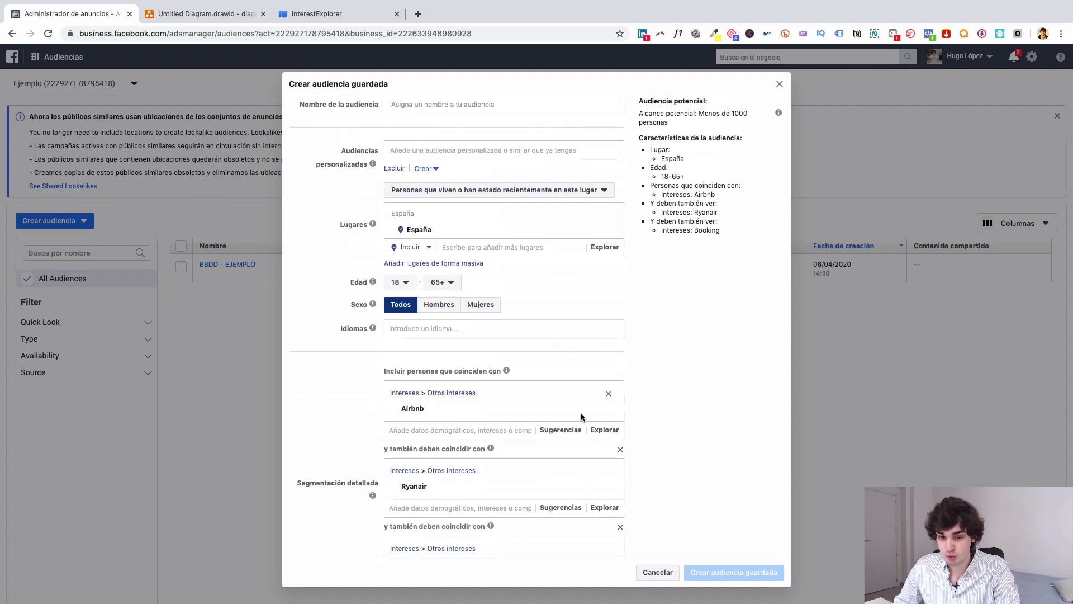
scroll(478, 425, down, 1)
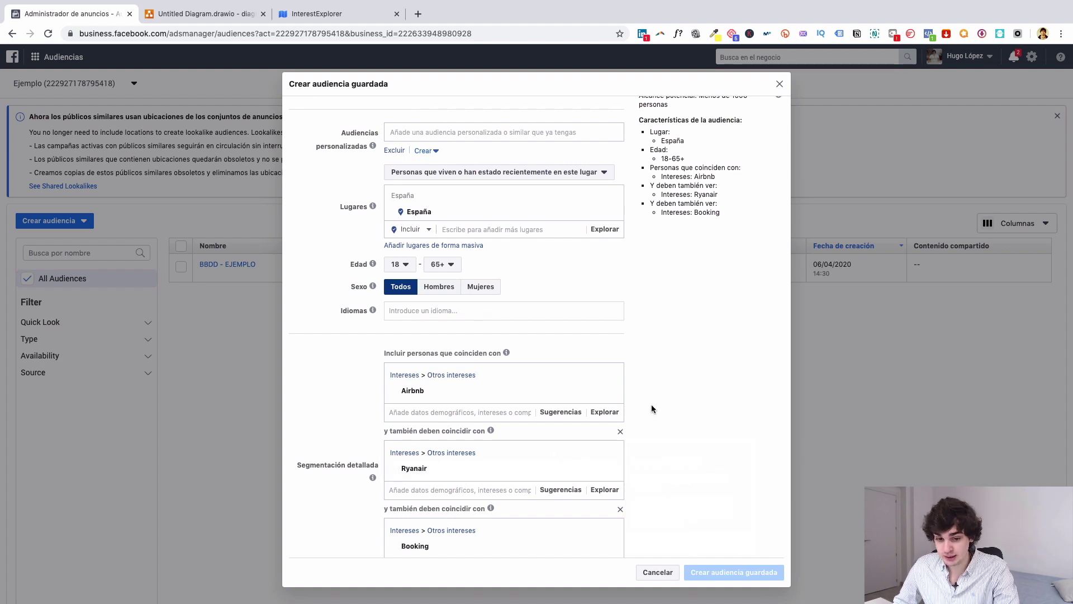
scroll(652, 406, down, 3)
click(518, 358)
click(560, 360)
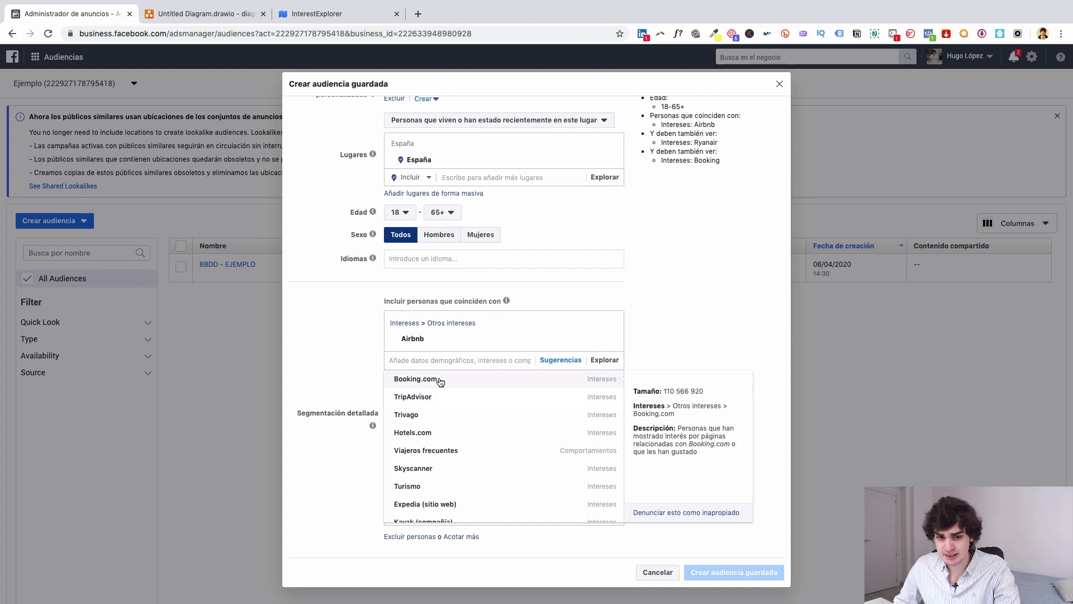
click(425, 415)
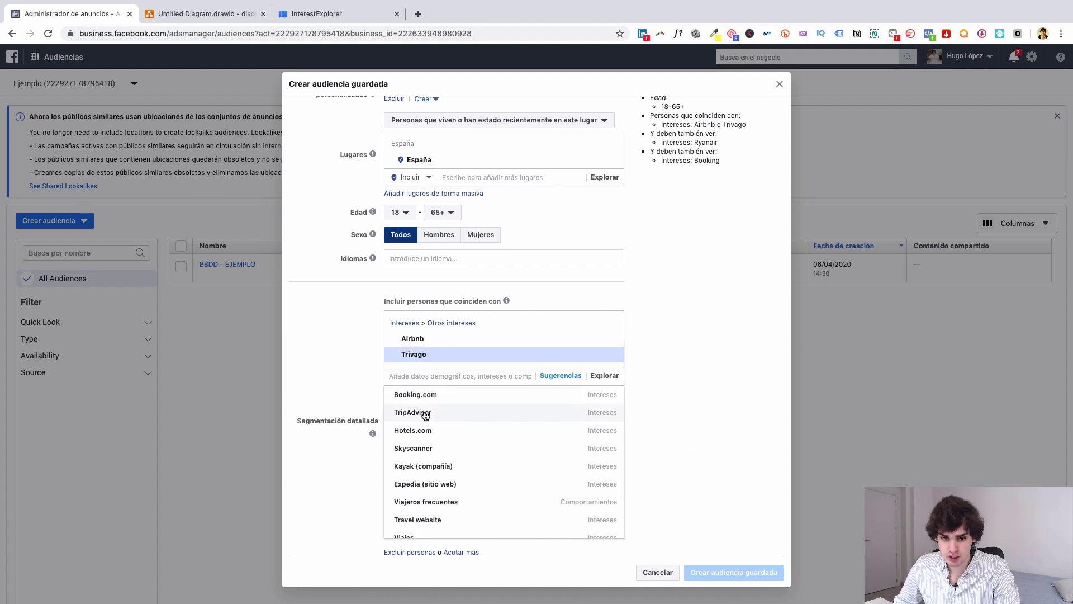
click(690, 367)
Add the suggested interest British Airways alongside Ryanair in the second targeting condition.
click(561, 453)
scroll(352, 471, down, 2)
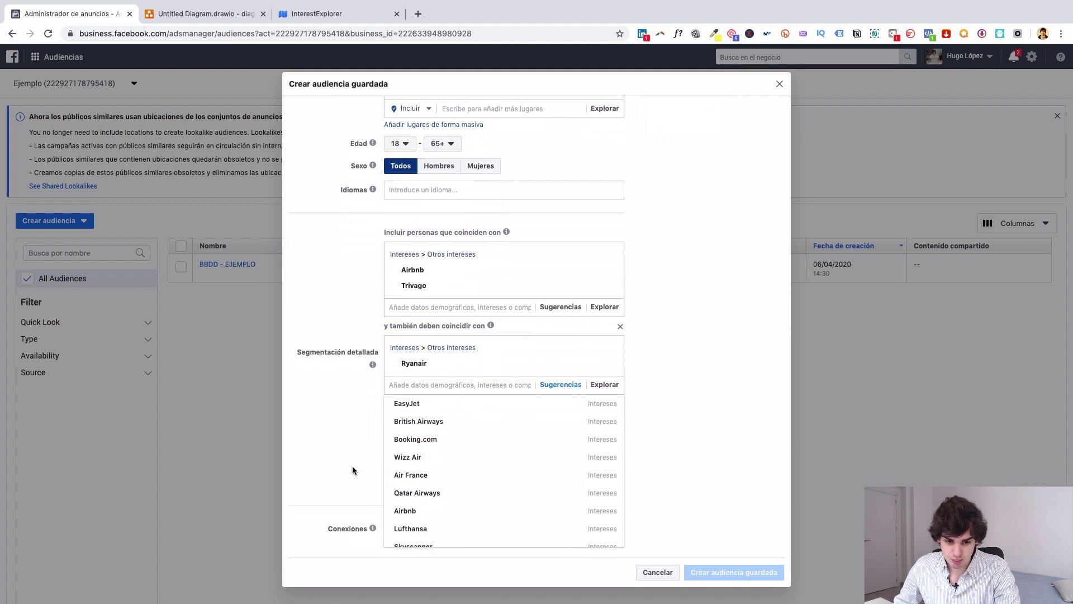
click(439, 424)
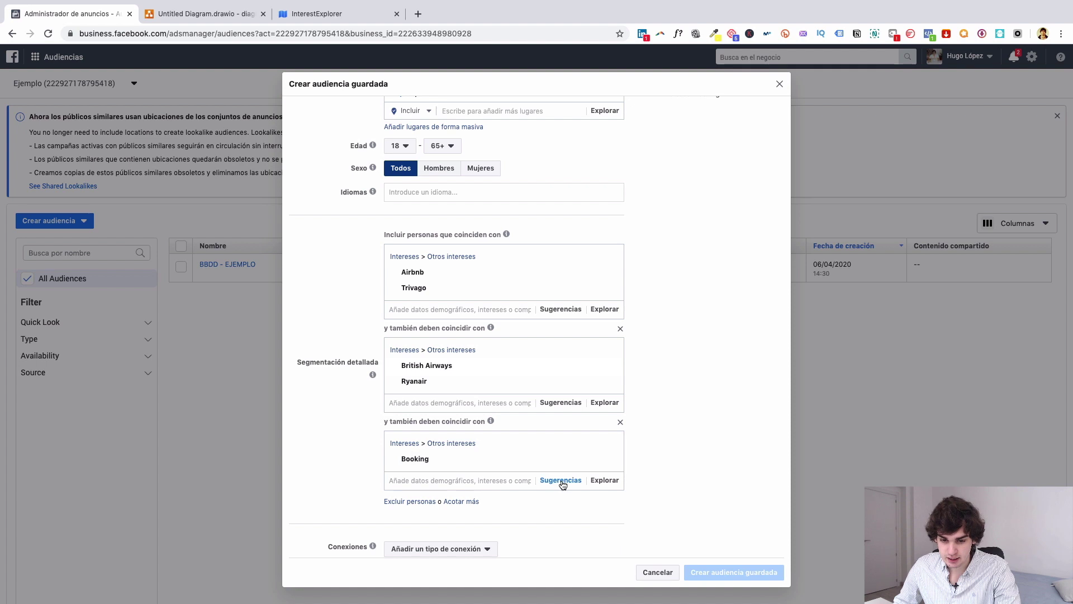
Add the suggested interest Skyscanner alongside Booking in the third targeting condition.
click(562, 484)
scroll(359, 508, down, 2)
scroll(450, 480, down, 2)
click(471, 488)
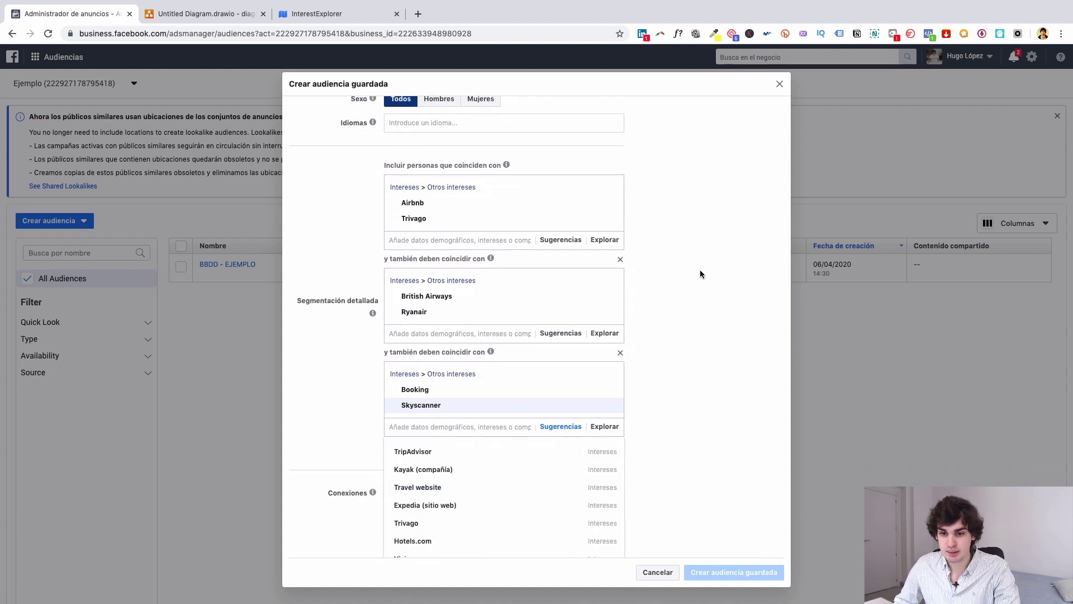
click(695, 348)
Review the potential reach and the interests combined in the three targeting conditions of the audience.
scroll(693, 247, up, 5)
scroll(691, 224, down, 2)
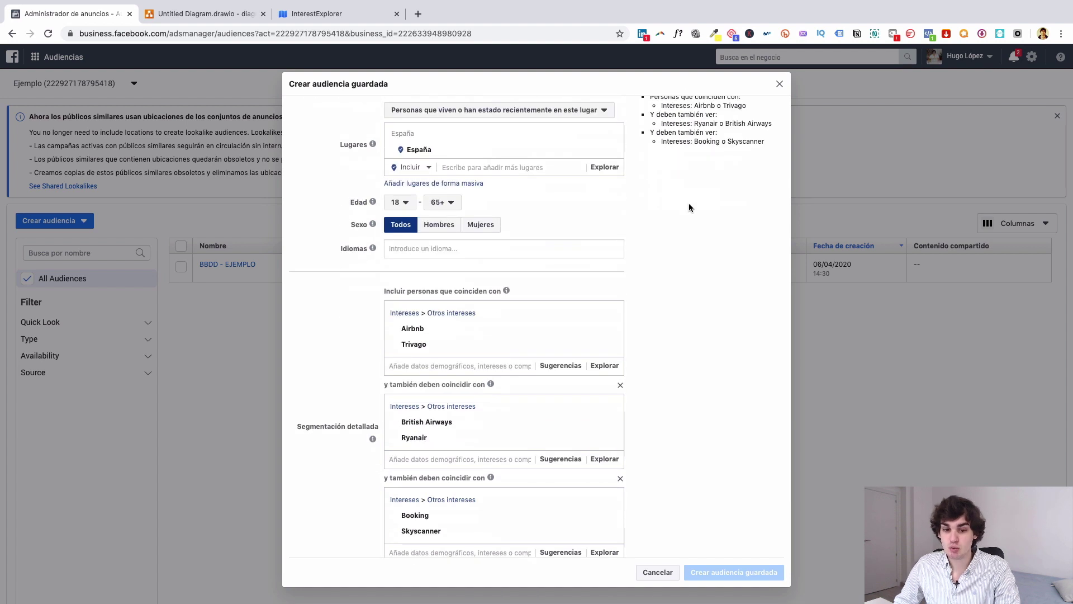
scroll(690, 207, up, 3)
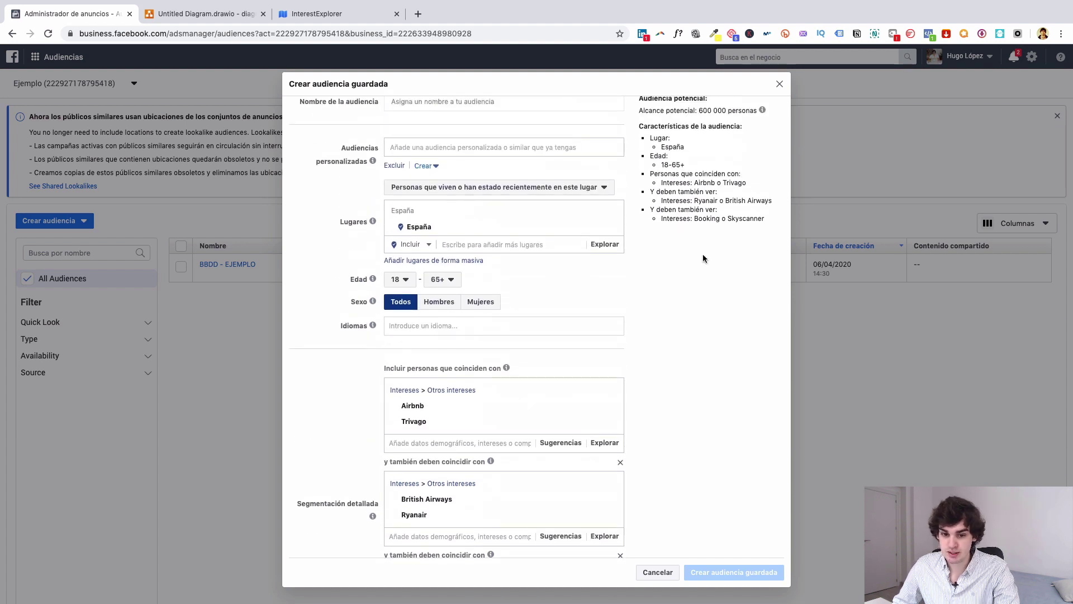
scroll(704, 258, down, 4)
mouse_move(414, 306)
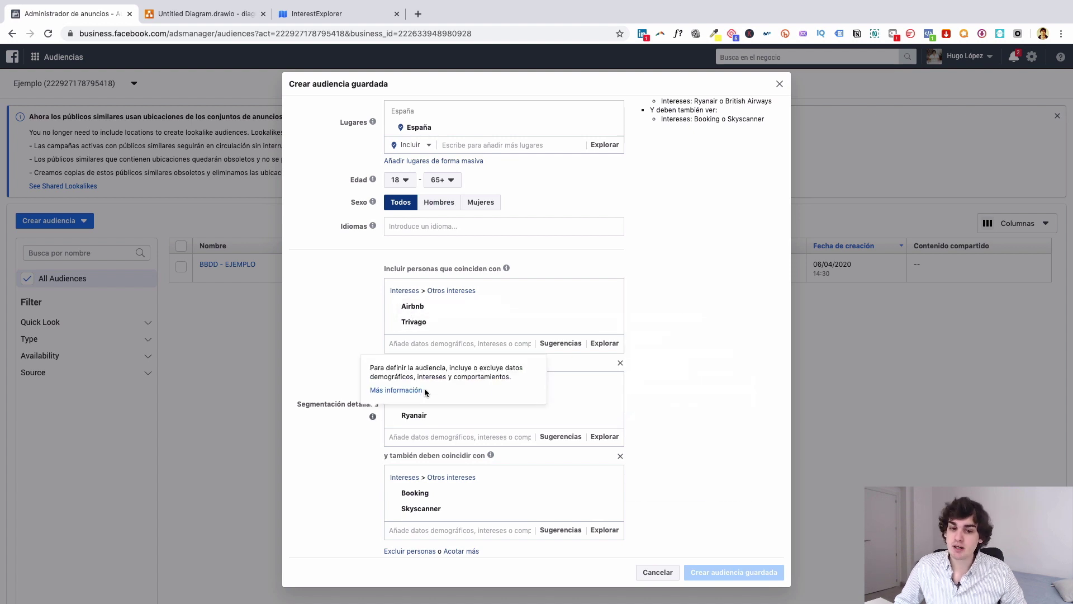
mouse_move(434, 417)
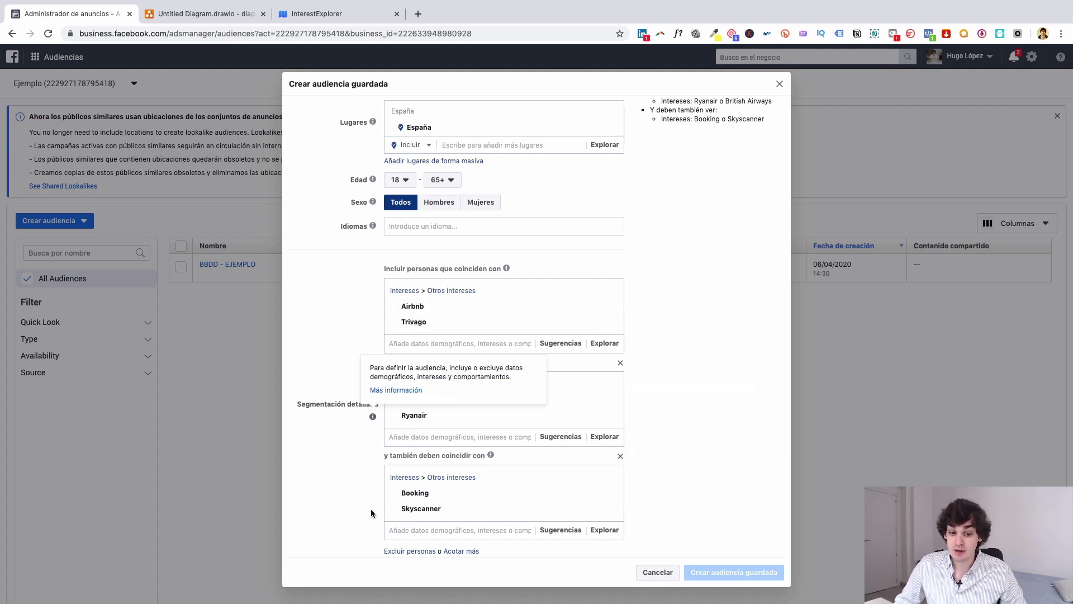
mouse_move(430, 490)
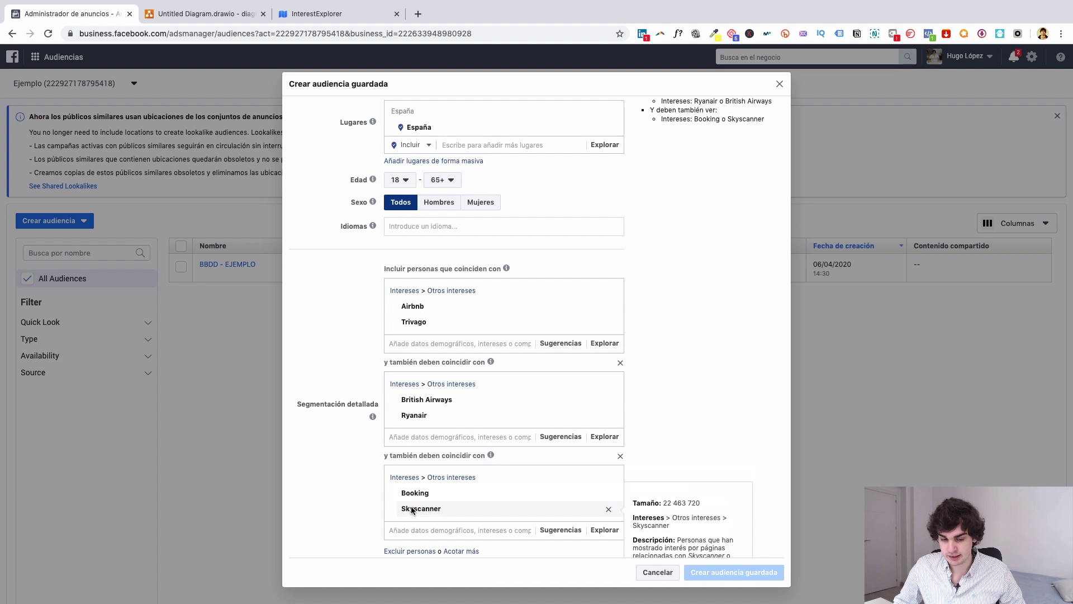
scroll(604, 318, down, 2)
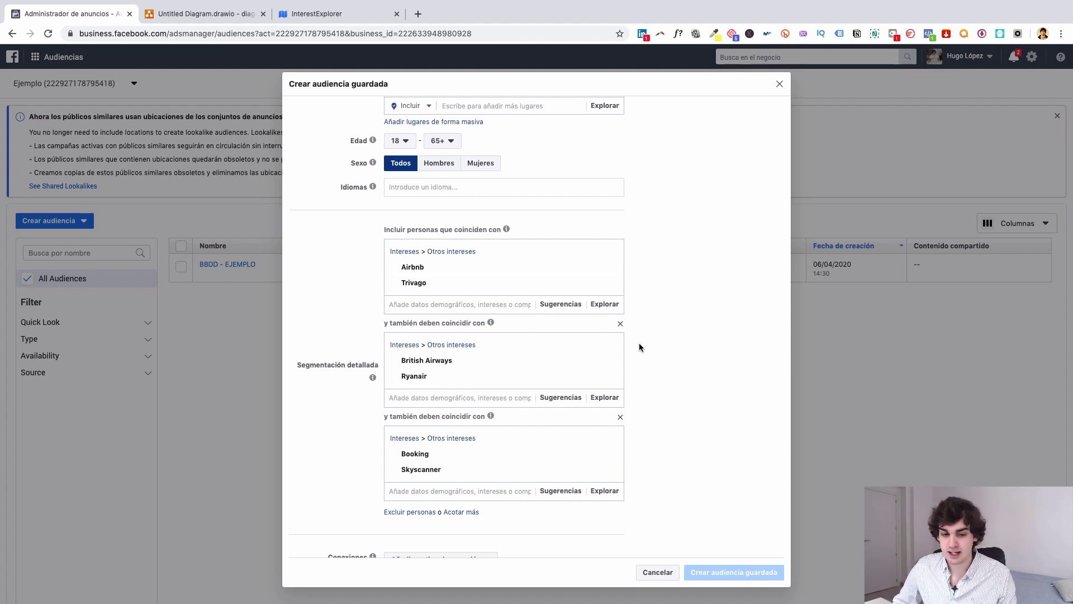
scroll(682, 358, up, 1)
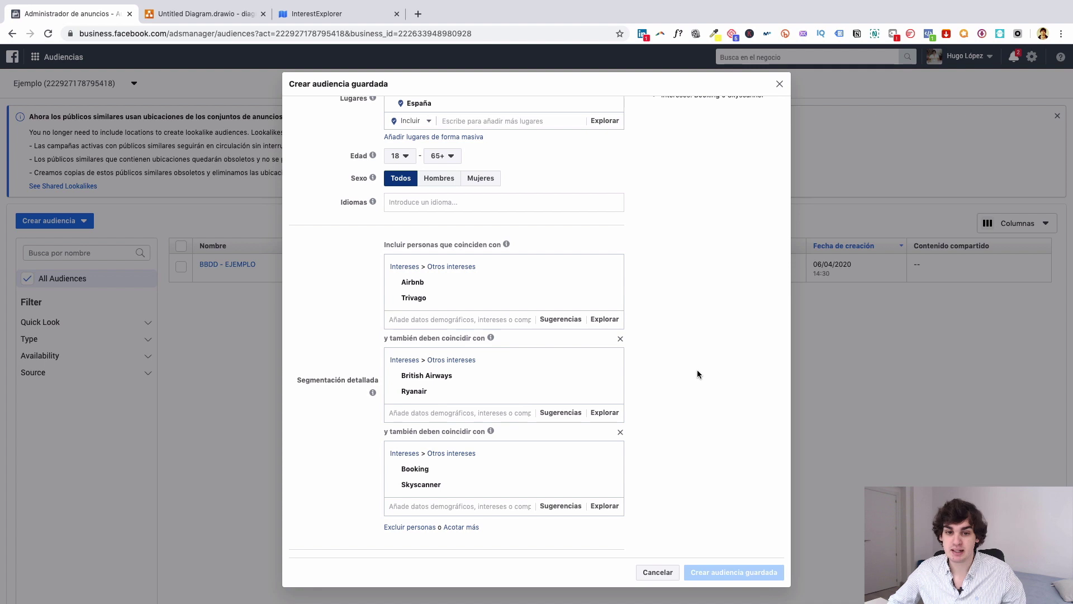
Switch to InterestExplorer and open the saved project Viajes + fotografía.
click(327, 17)
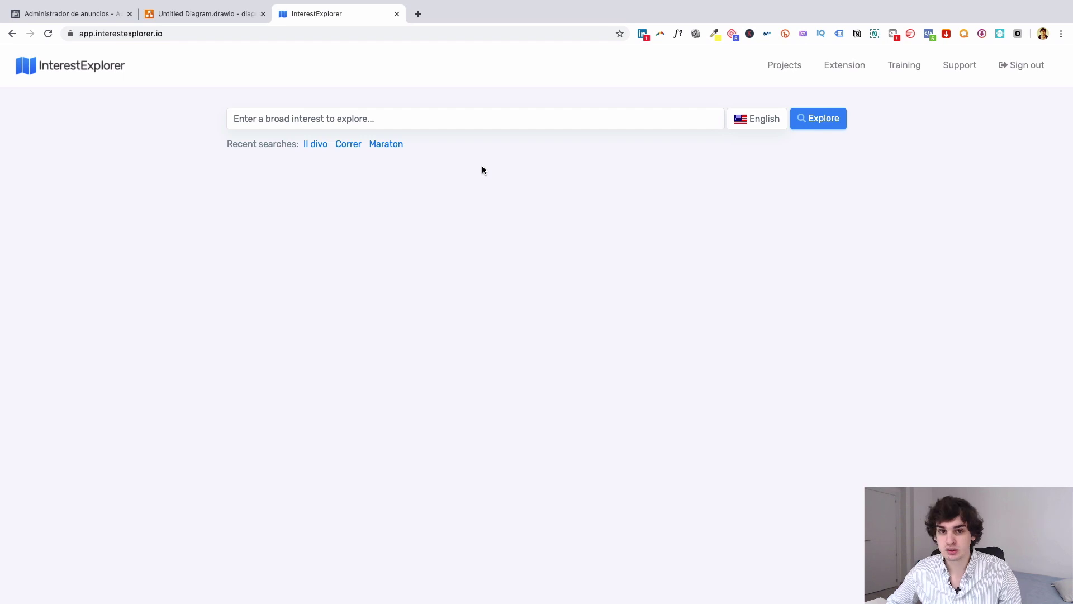
click(73, 13)
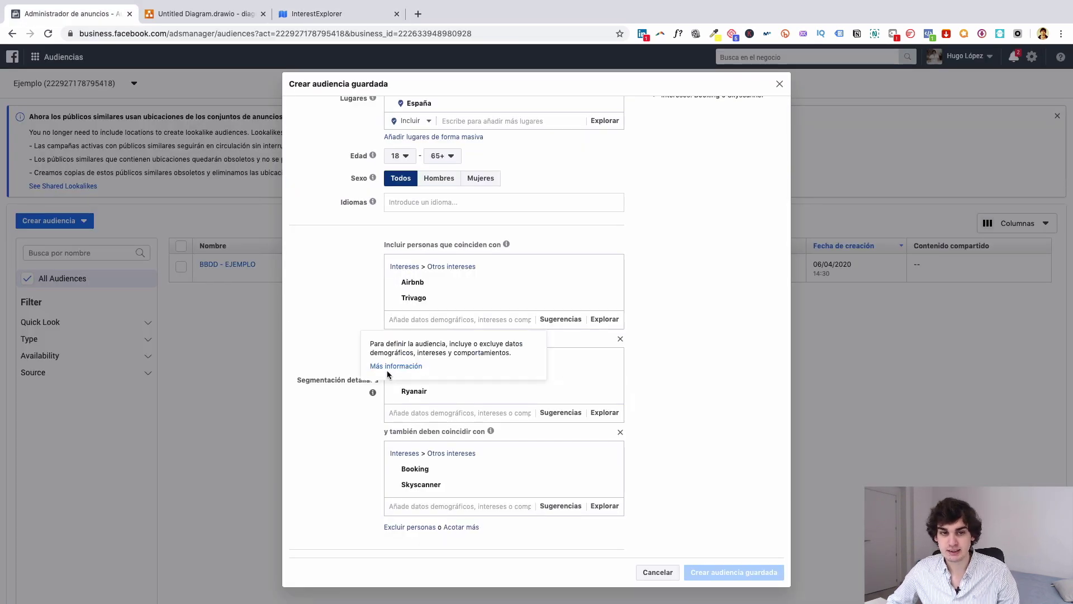
click(333, 17)
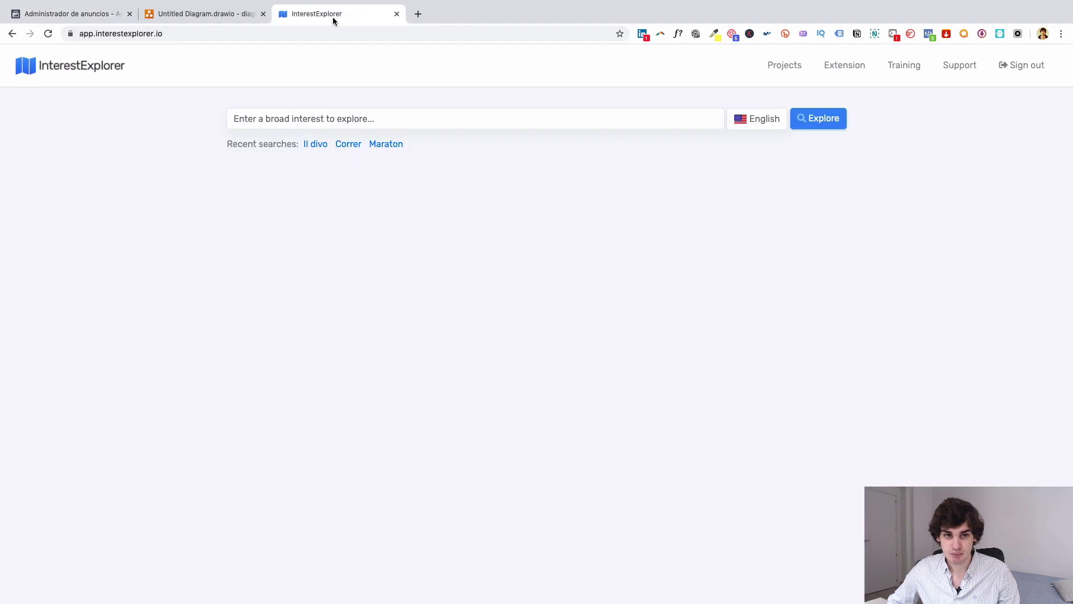
click(782, 66)
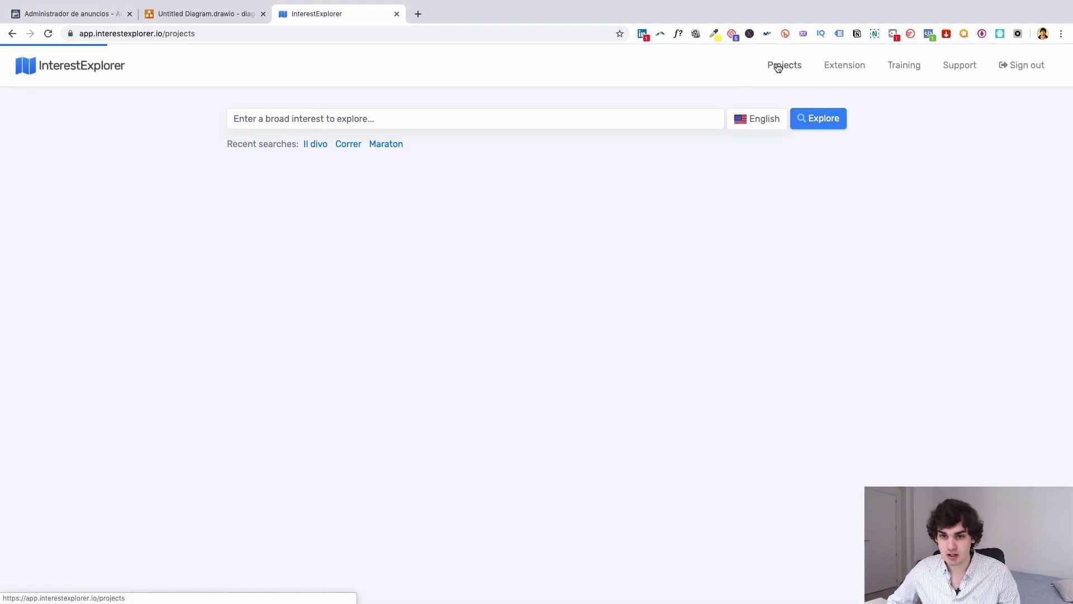
click(451, 277)
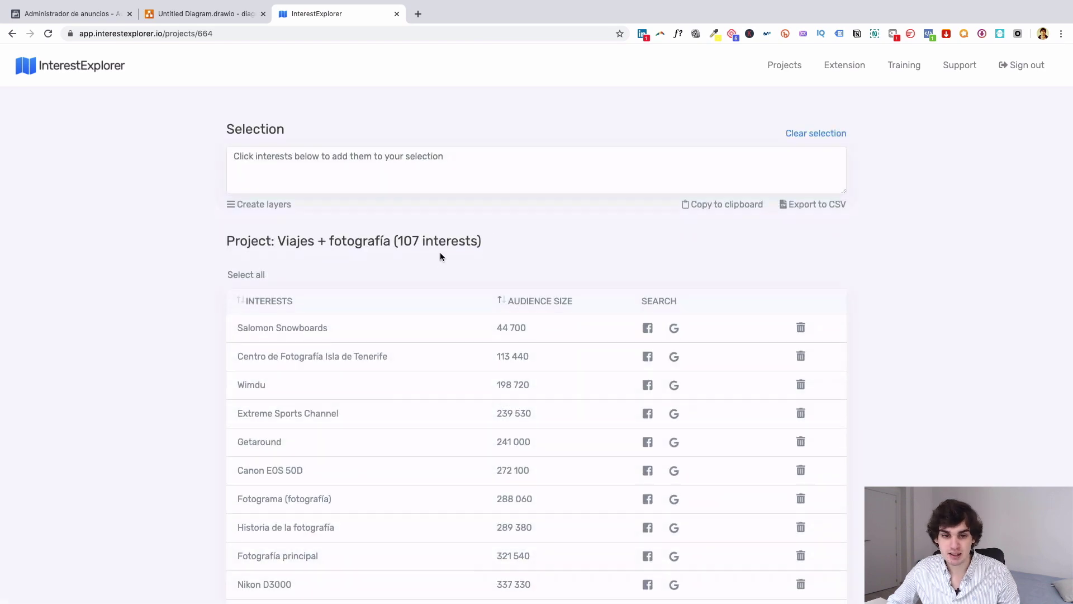
Look through the project's list of interests and their audience sizes for travel and photography topics.
scroll(307, 386, down, 15)
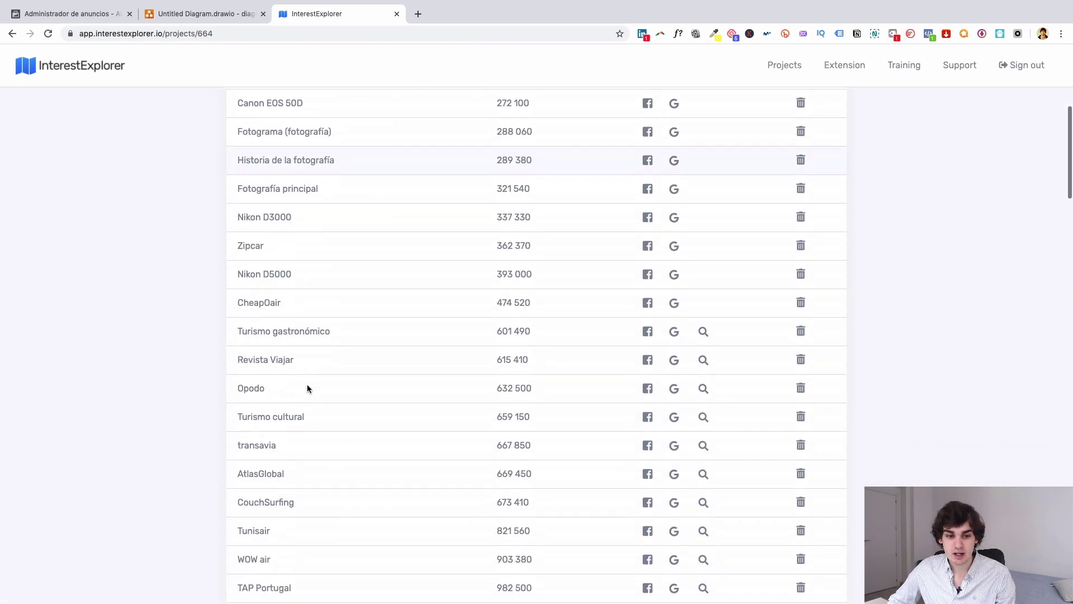
scroll(307, 386, down, 15)
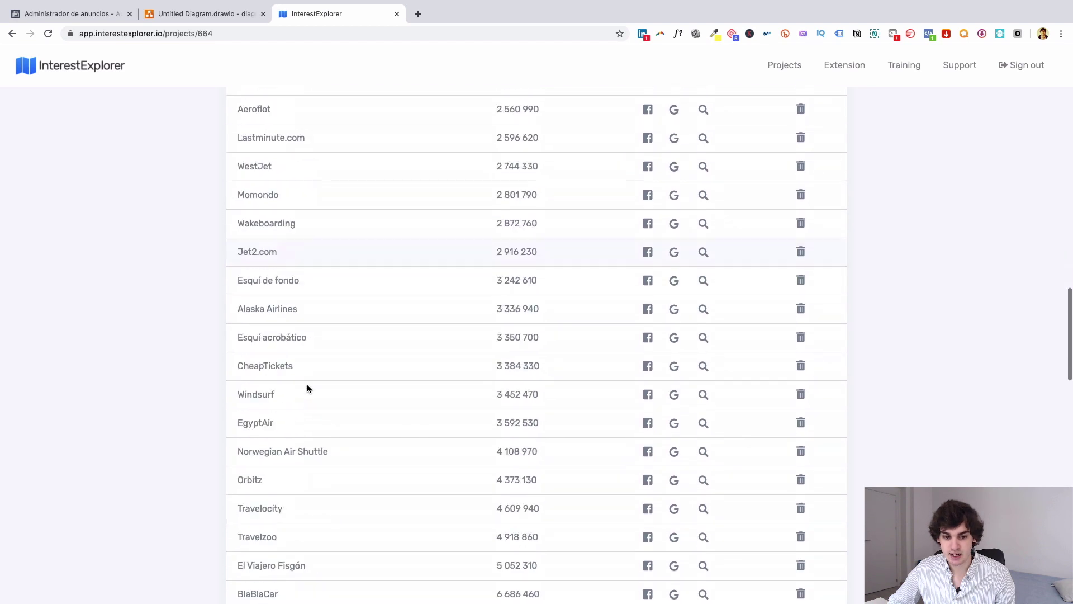
scroll(306, 386, down, 4)
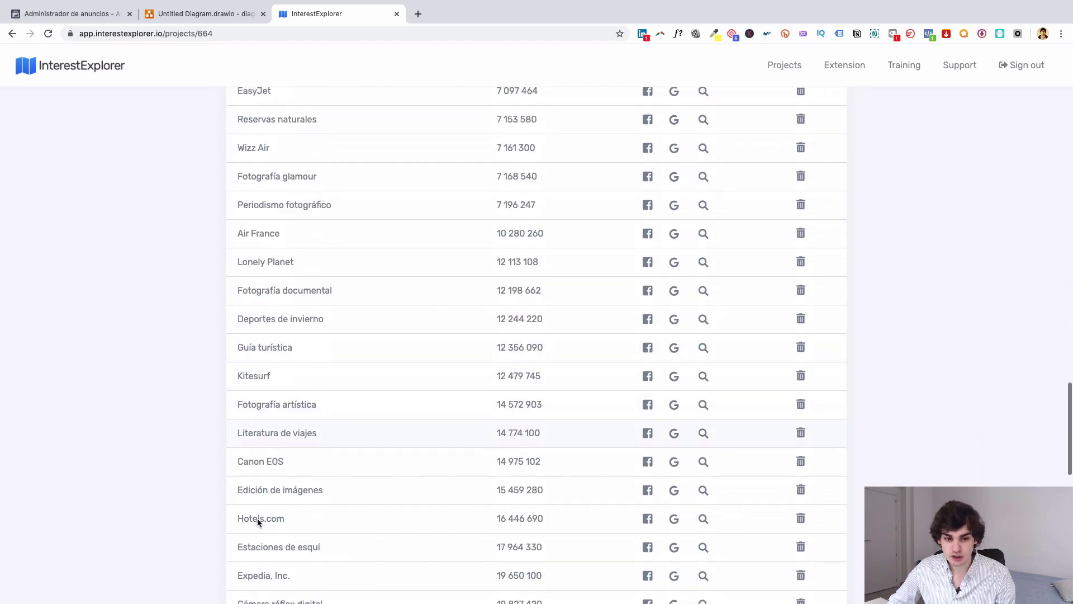
scroll(345, 428, down, 4)
scroll(345, 437, down, 10)
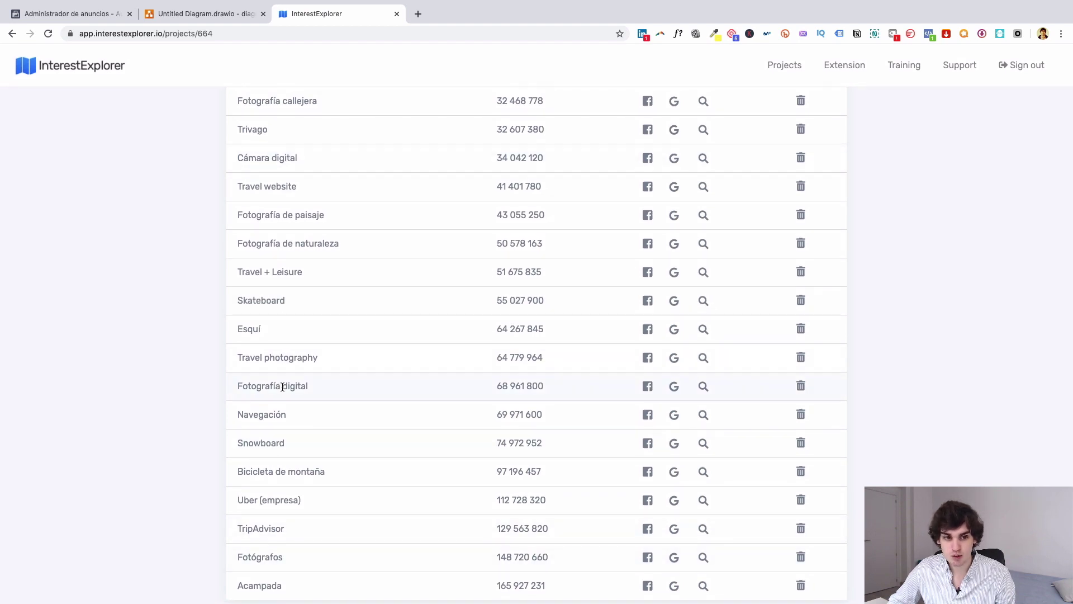
scroll(282, 387, up, 5)
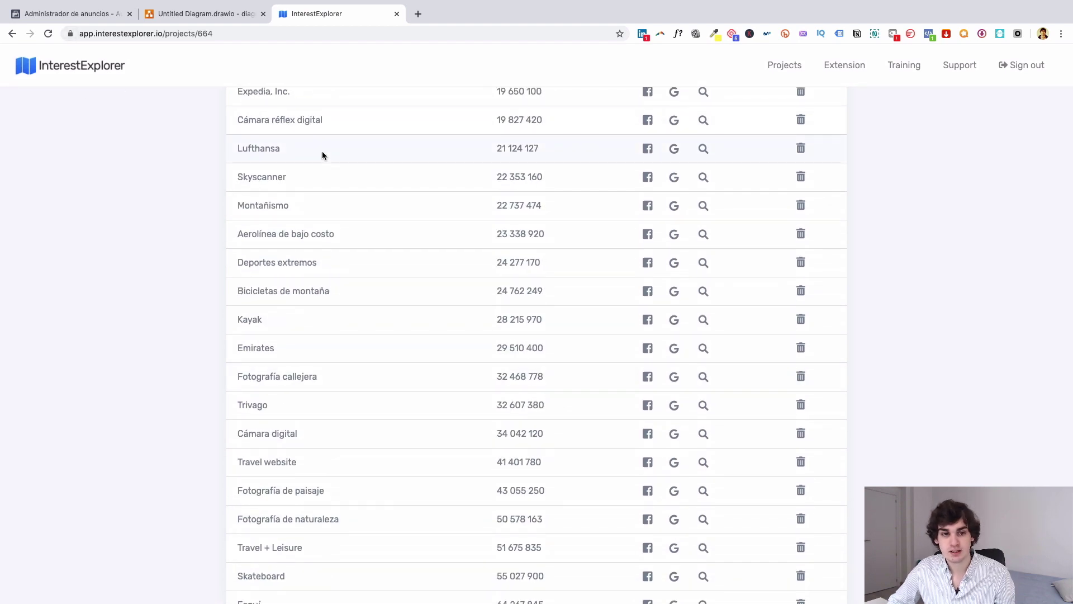
scroll(323, 153, up, 8)
scroll(323, 156, up, 20)
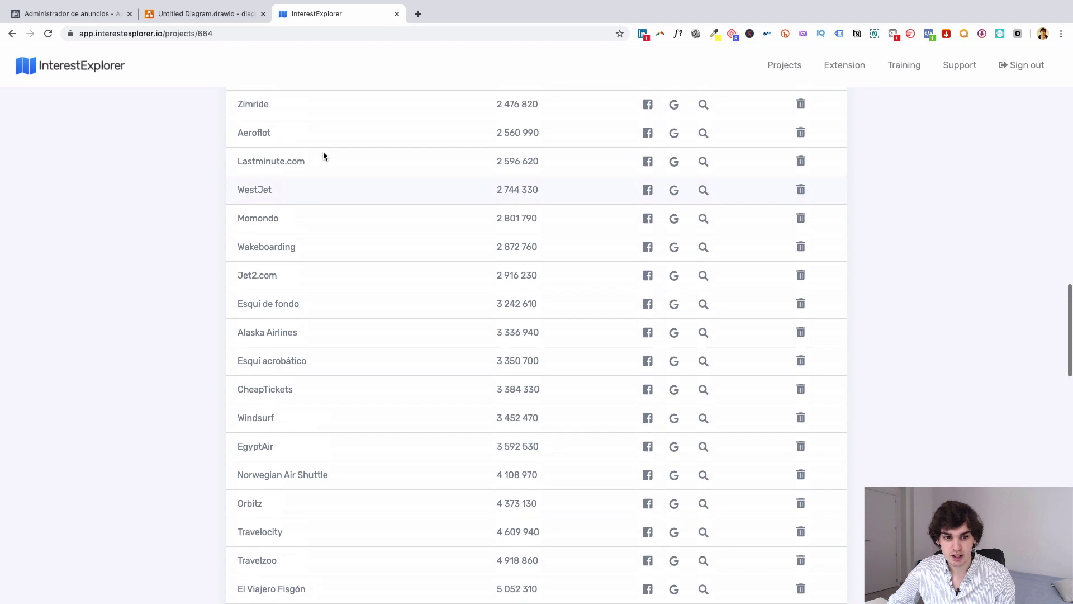
Add the smallest interests in the project list, from Salomon Snowboards through Fotografía principal, to the selection.
scroll(324, 155, up, 15)
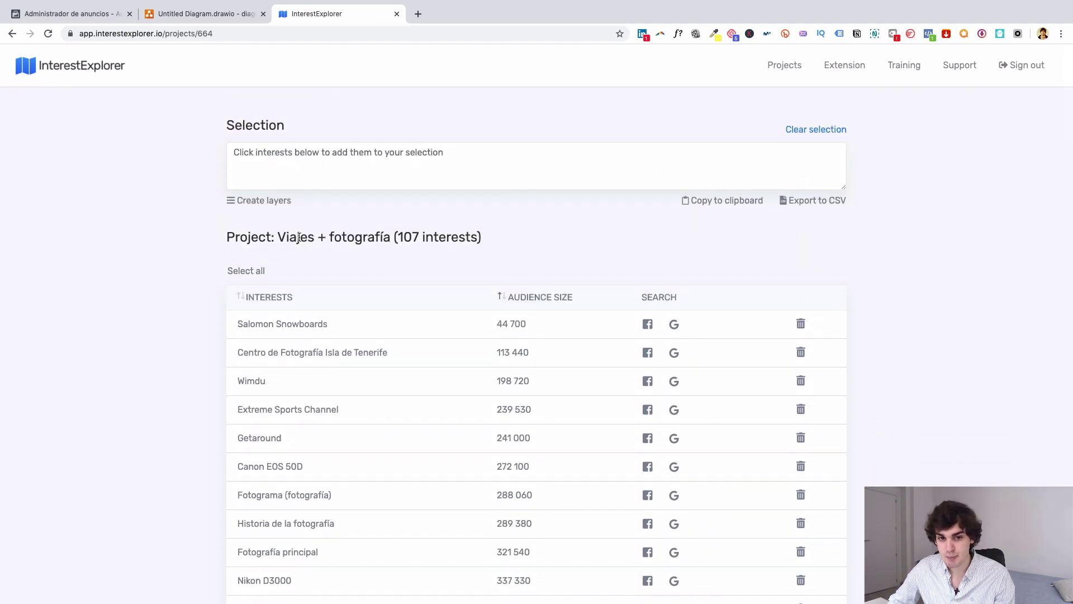
drag(397, 233, 478, 232)
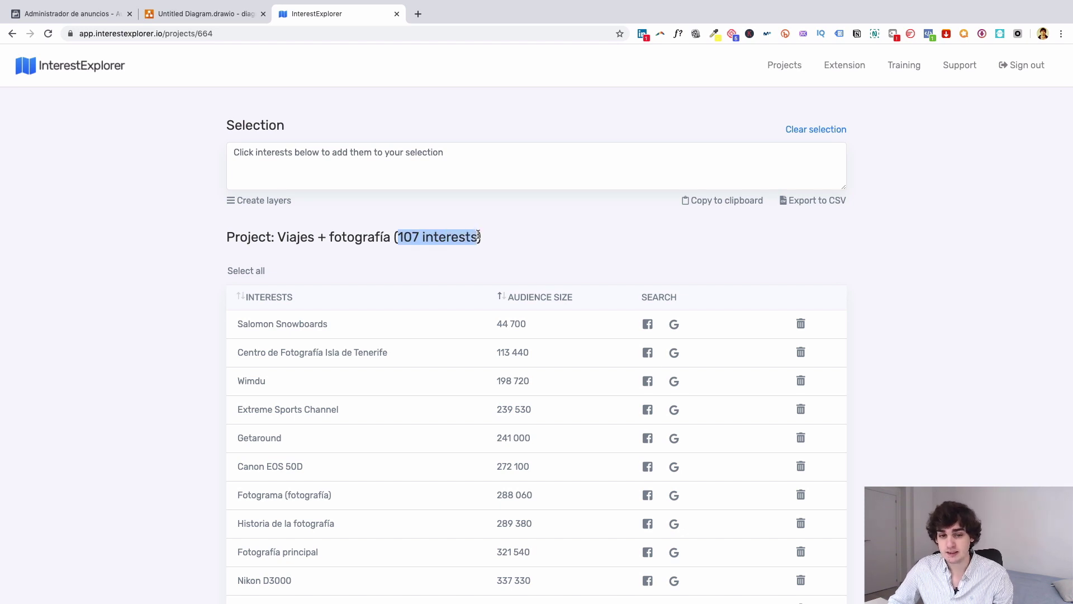
click(401, 238)
scroll(393, 276, down, 2)
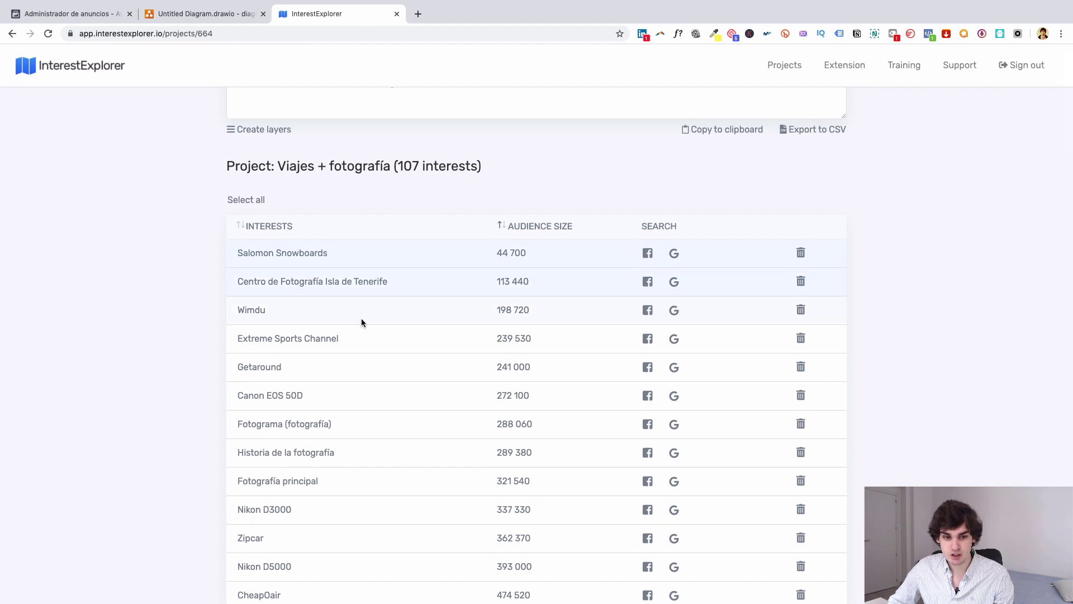
scroll(357, 365, down, 2)
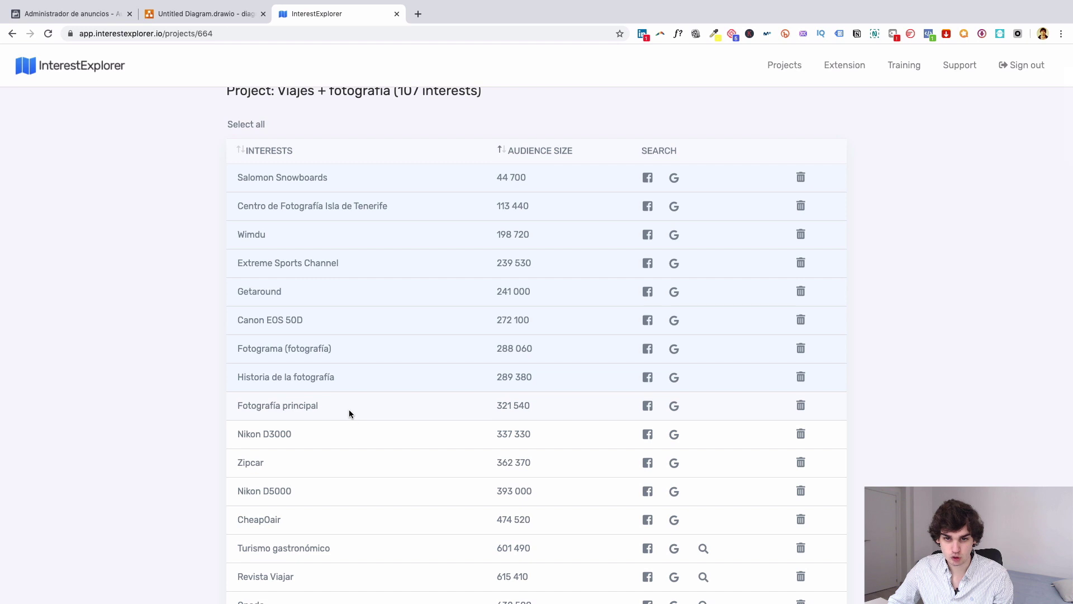
Sort the project's interests by largest audience size and add those from Fotografía digital through Fotografía de paisaje to the selection.
click(517, 159)
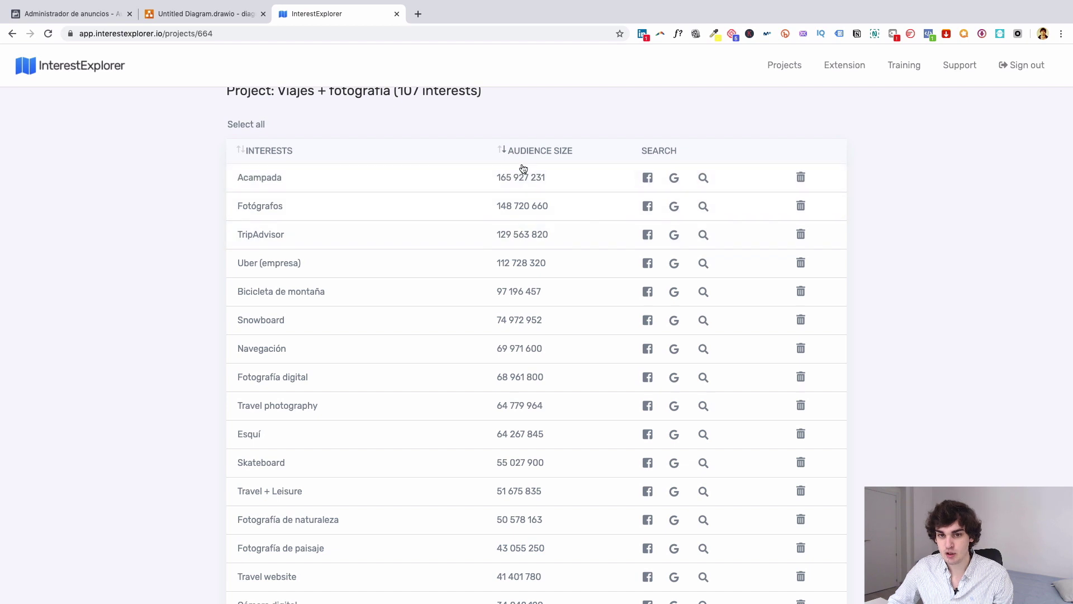
scroll(516, 324, down, 3)
scroll(517, 324, down, 15)
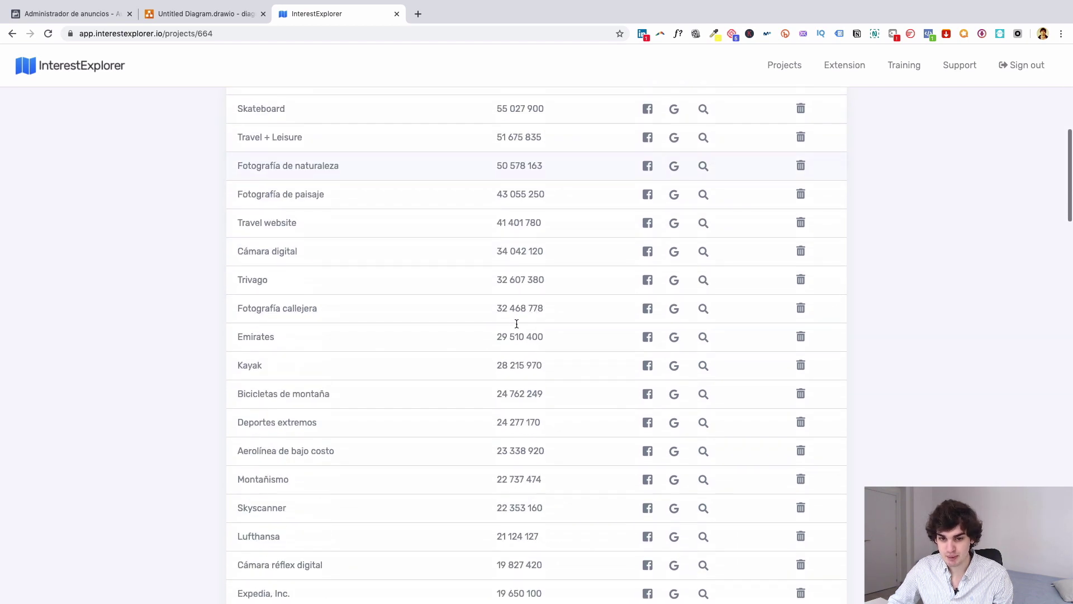
scroll(516, 326, down, 4)
scroll(516, 324, up, 12)
scroll(517, 323, up, 10)
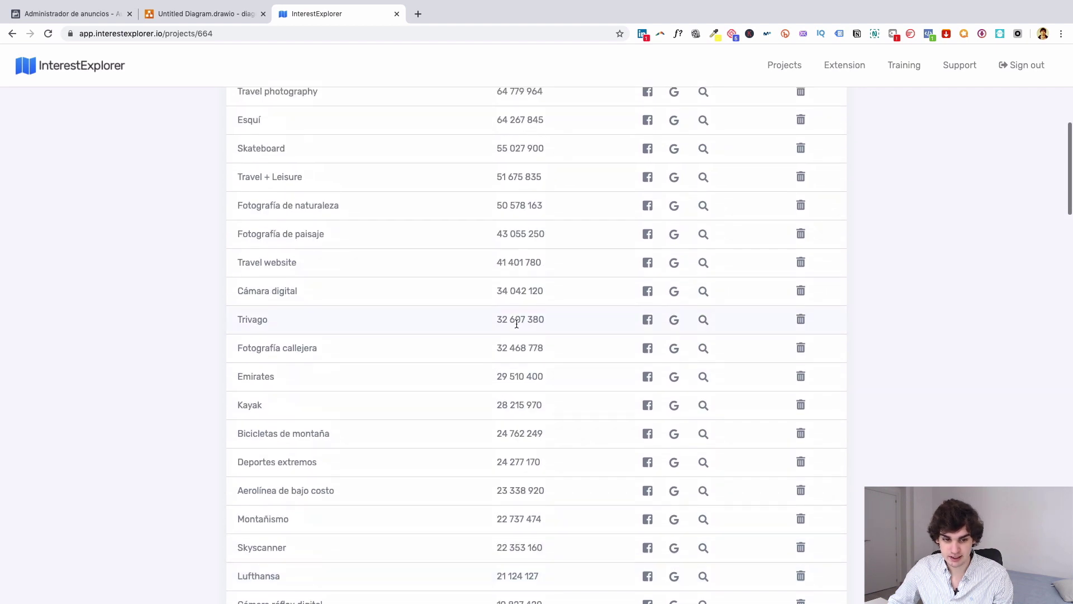
scroll(529, 324, down, 3)
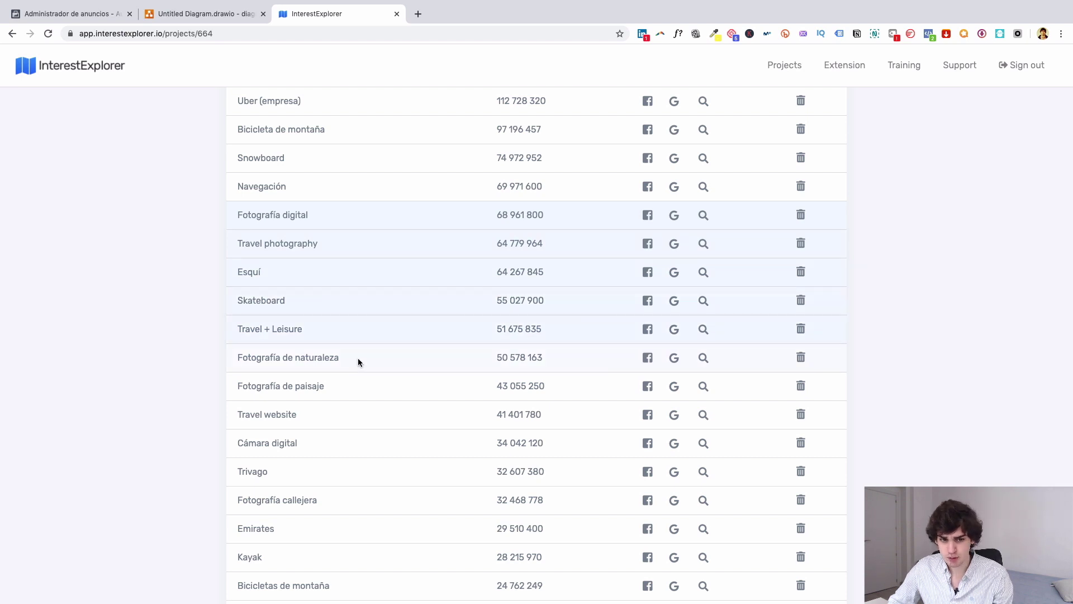
Copy the selected interests and paste them all into the first targeting condition of the saved audience in Facebook Ads Manager.
scroll(374, 394, up, 4)
scroll(379, 391, up, 1)
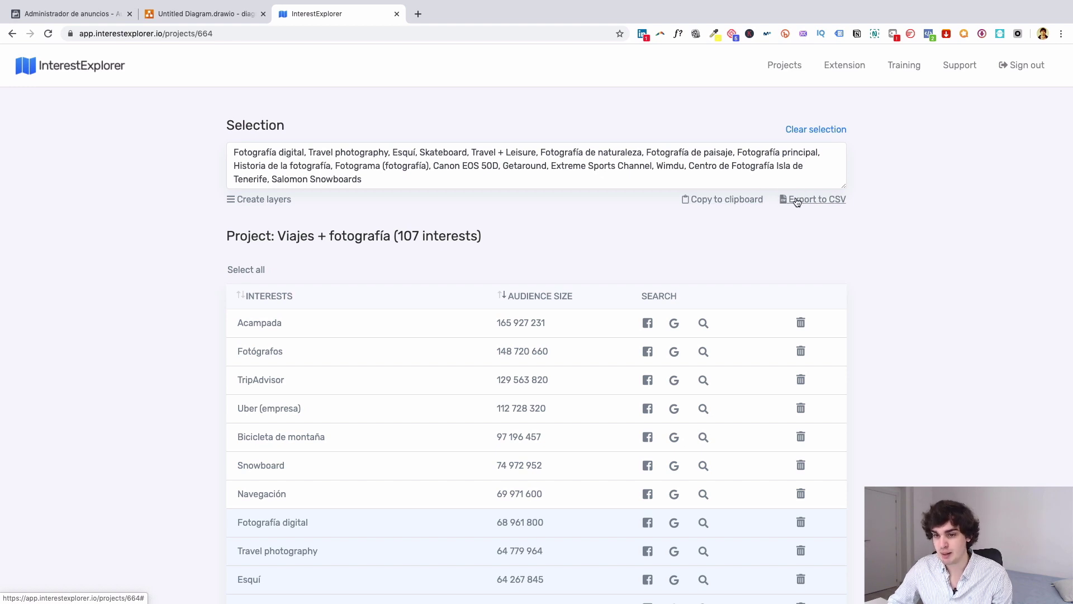
click(717, 200)
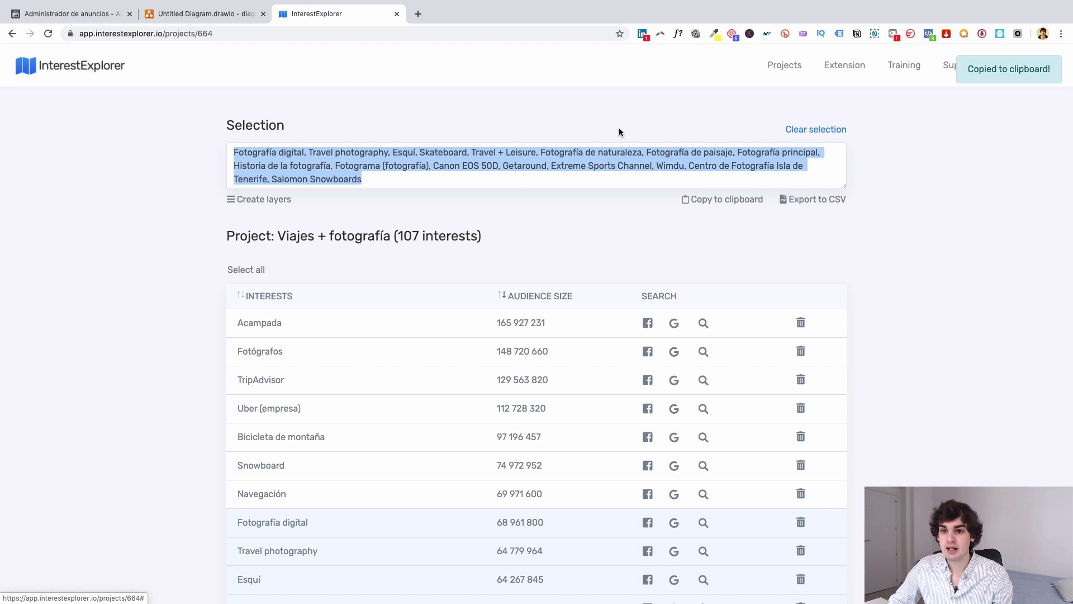
click(66, 16)
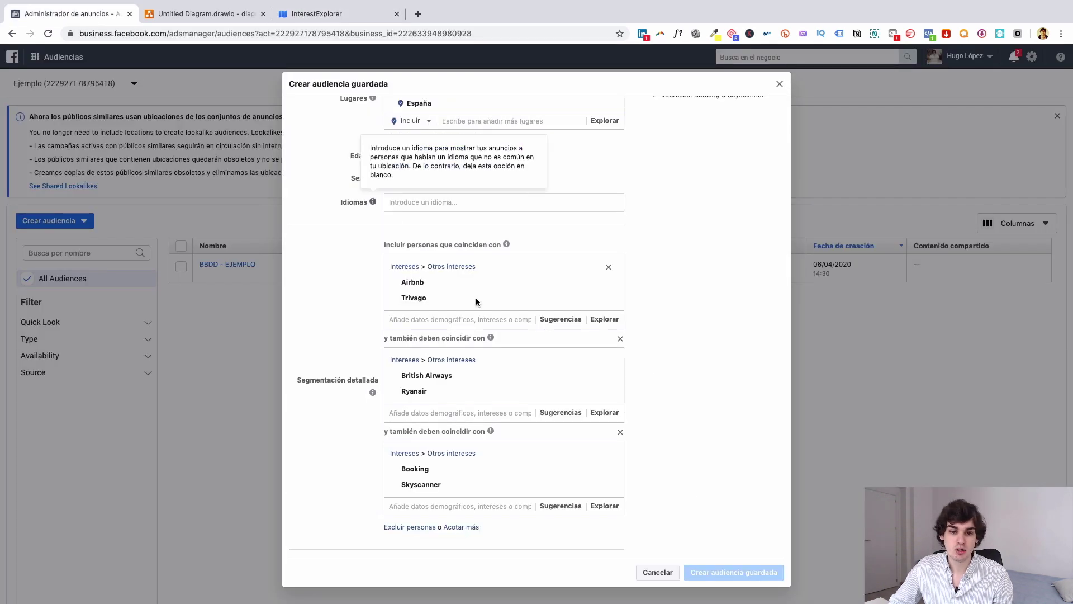
click(457, 320)
key(super+v)
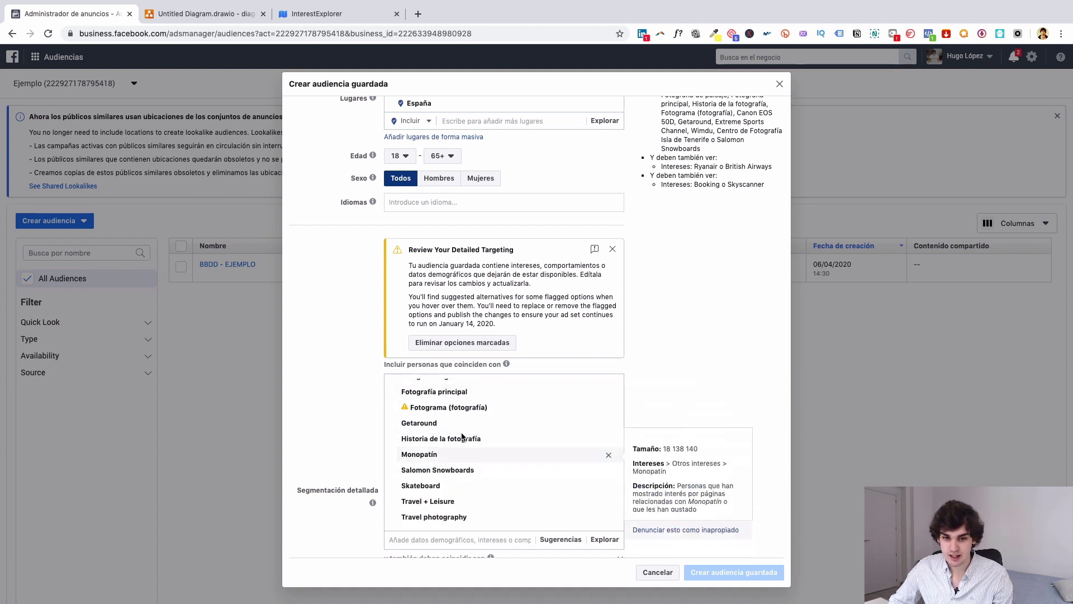
Remove Wimdu, Trivago, Travel photography and Travel + Leisure from the first targeting condition.
scroll(460, 458, down, 2)
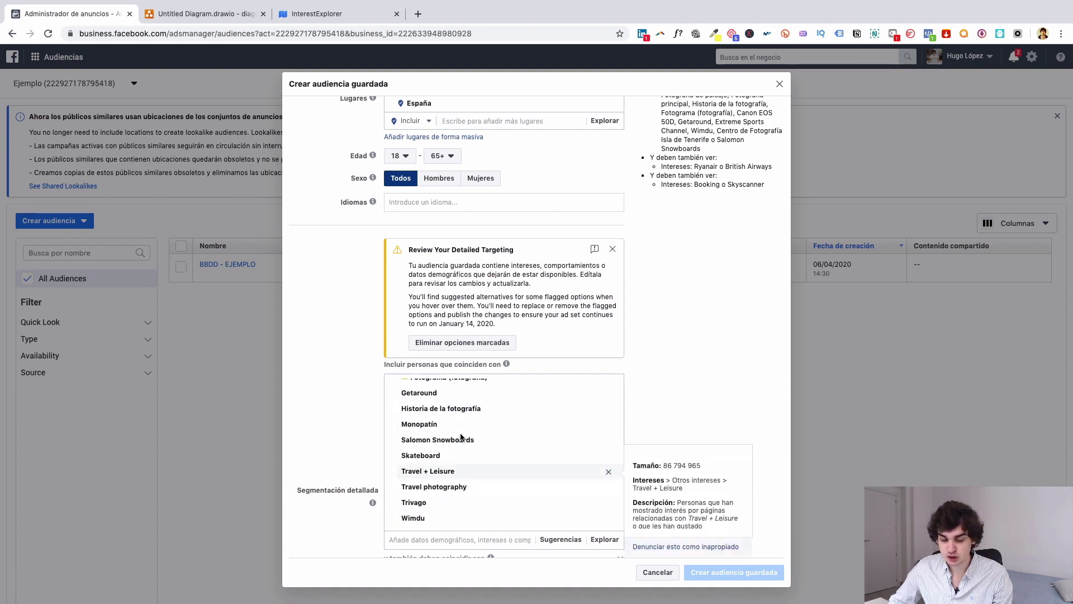
scroll(461, 431, down, 3)
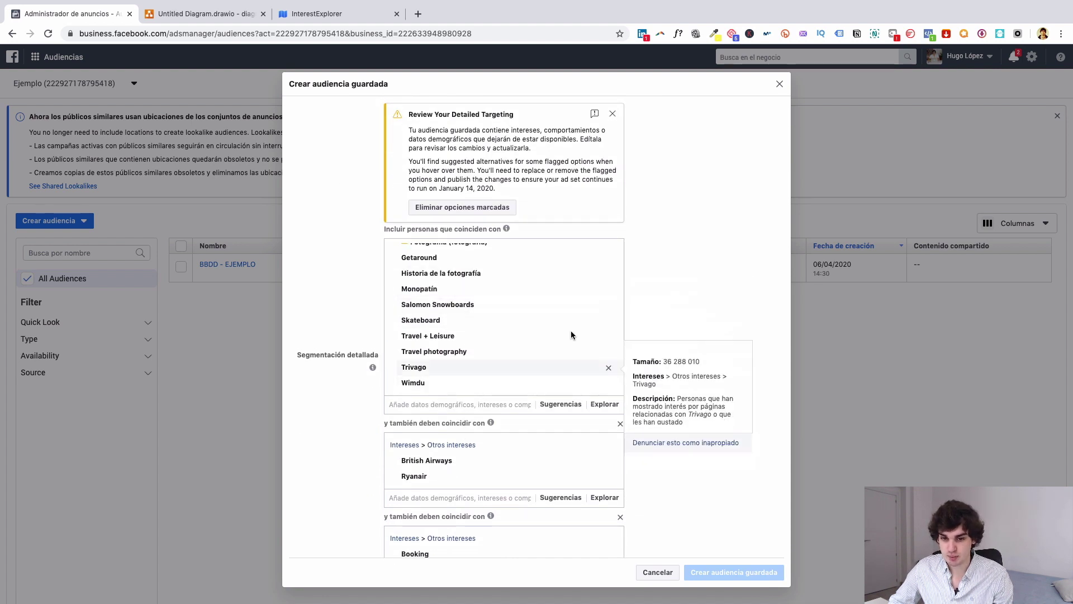
click(608, 383)
click(608, 383)
click(609, 383)
click(609, 383)
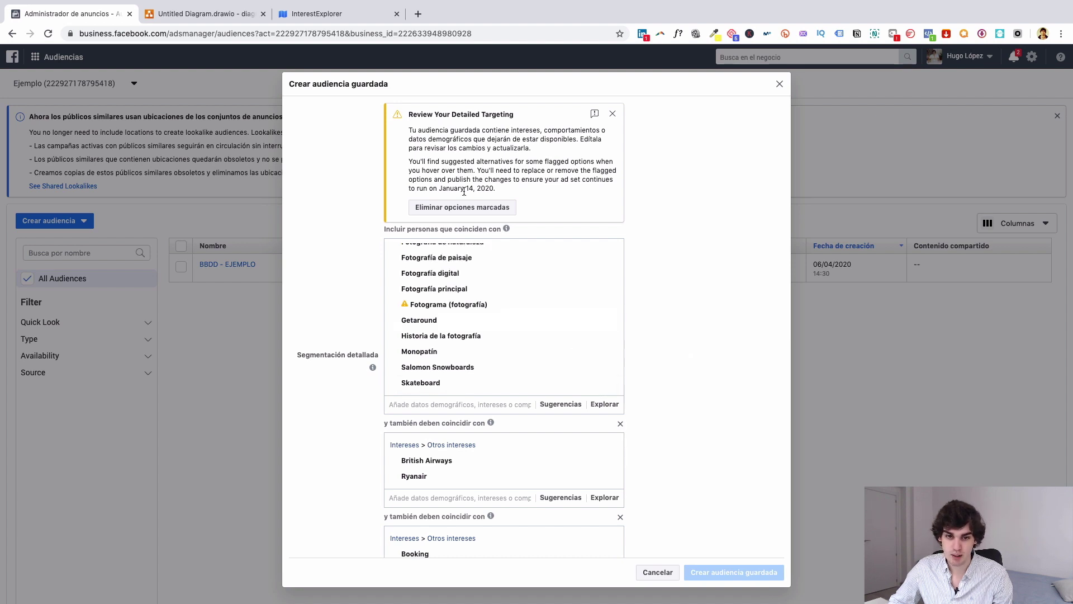
Remove the flagged options and the other interests from Skateboard up to Extreme Sports Channel in the first targeting condition.
click(472, 215)
click(609, 263)
click(609, 264)
click(609, 264)
click(609, 264)
click(609, 263)
click(609, 264)
click(609, 264)
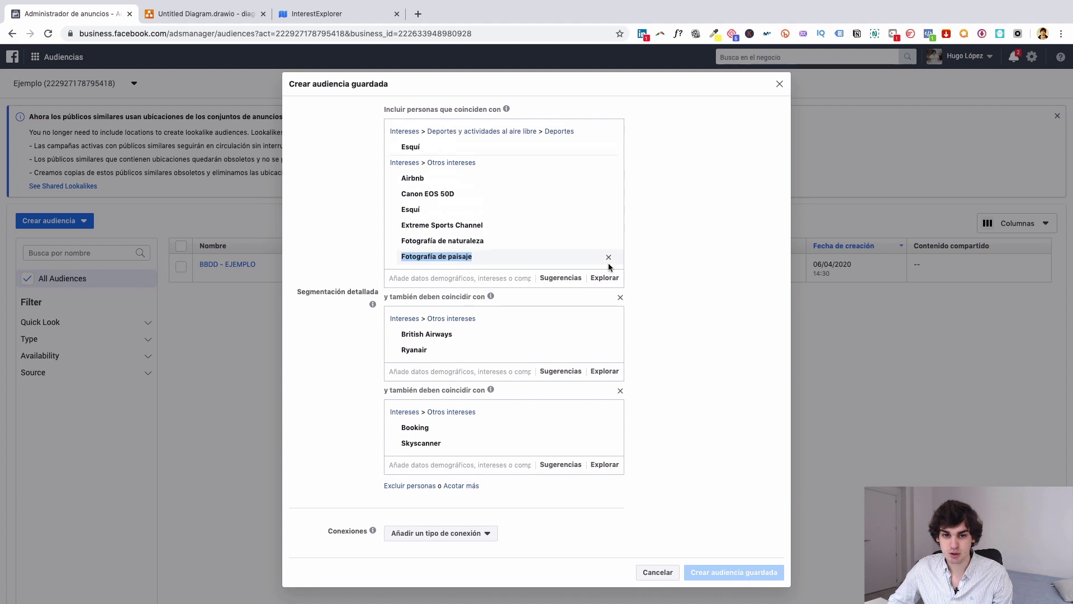
click(609, 263)
click(609, 263)
click(609, 263)
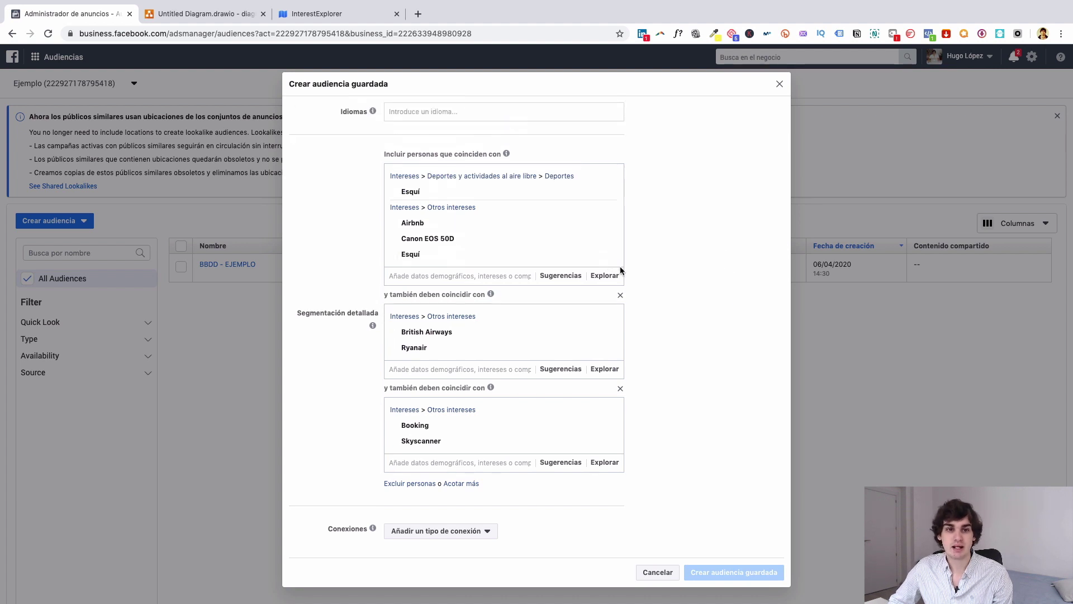
Switch to InterestExplorer and start creating interest layers from the selection, adding two empty layers for a total of three.
click(307, 19)
click(211, 235)
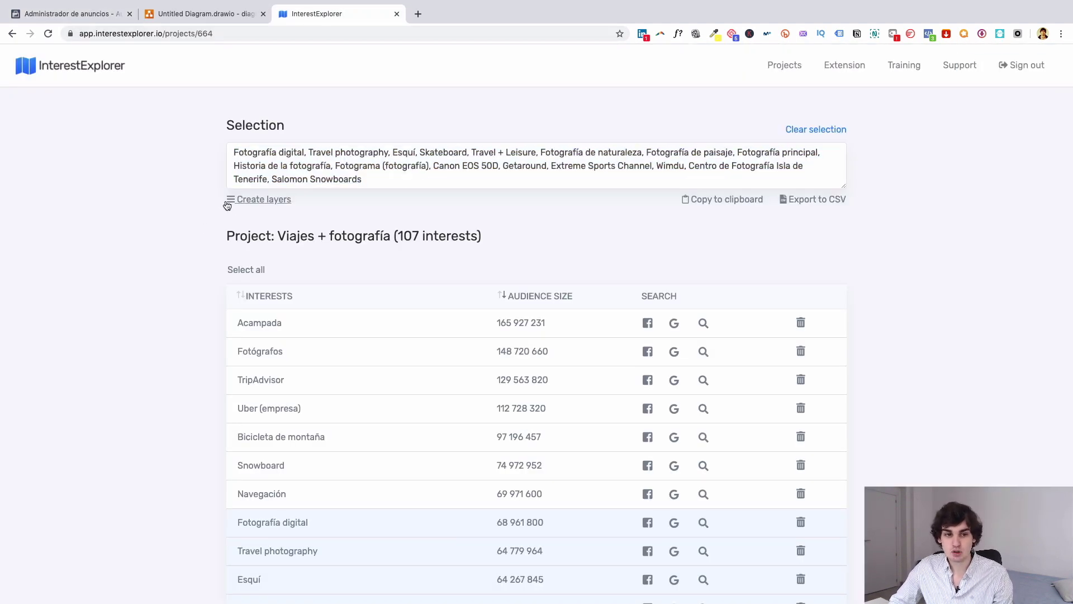
click(291, 200)
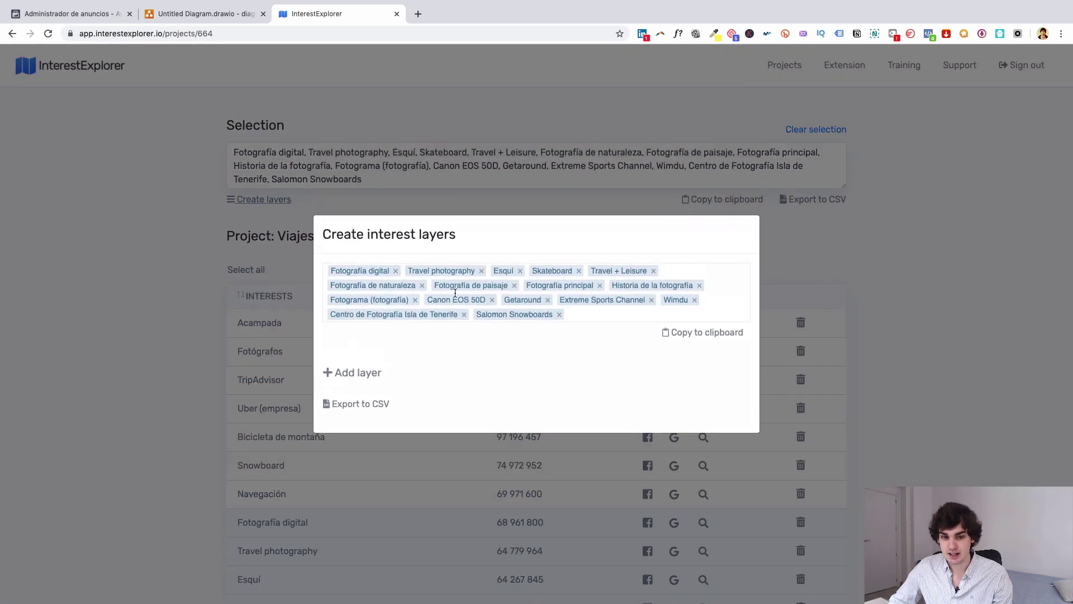
click(367, 375)
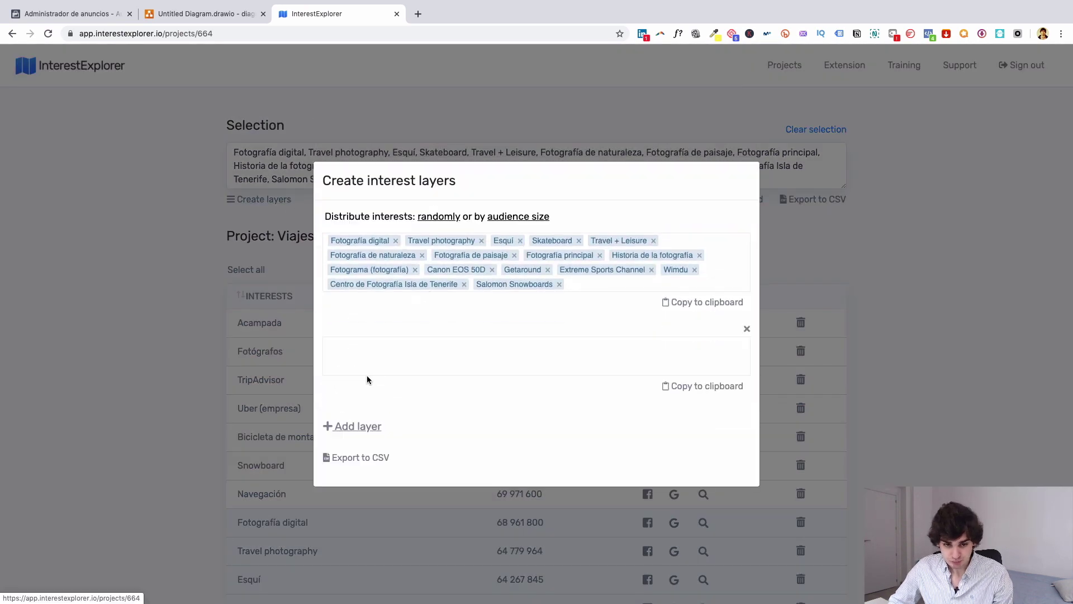
click(358, 426)
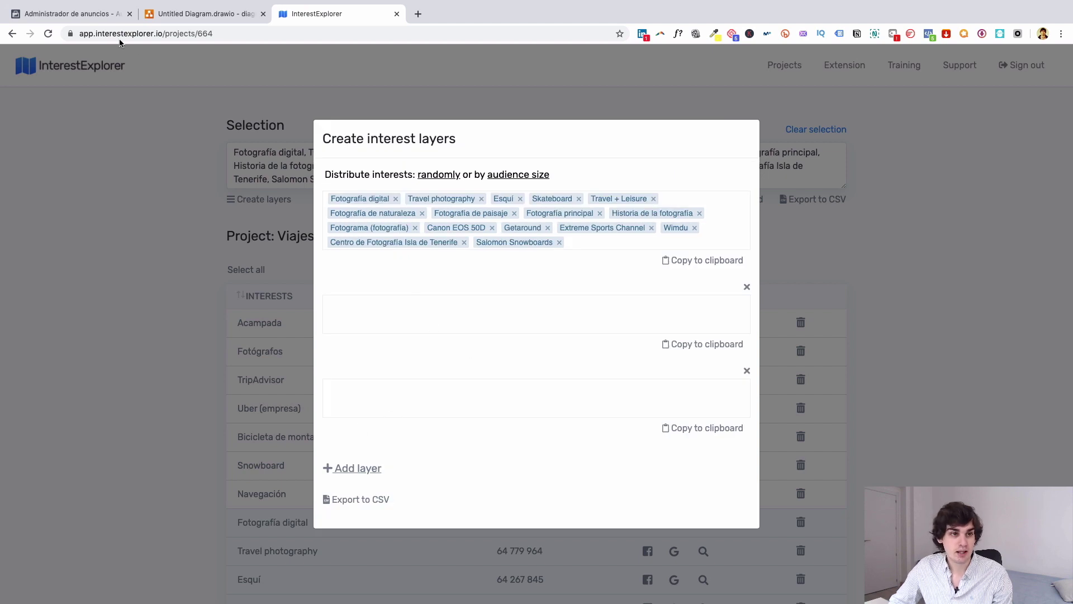
Switch to Facebook Ads Manager and review the audience's potential reach and its three targeting conditions.
click(101, 14)
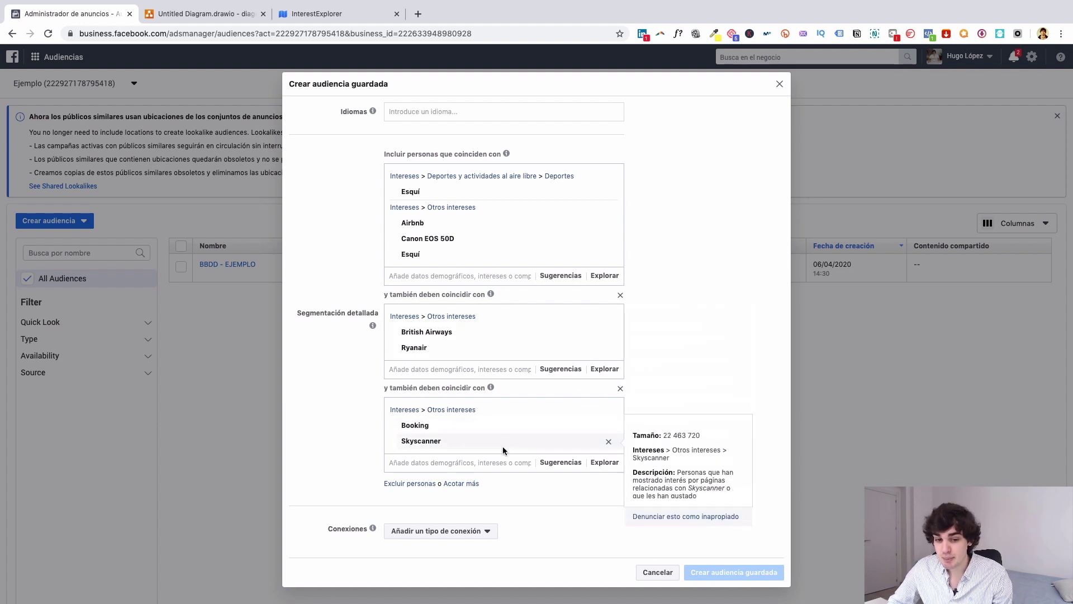
scroll(503, 441, up, 1)
scroll(518, 420, up, 4)
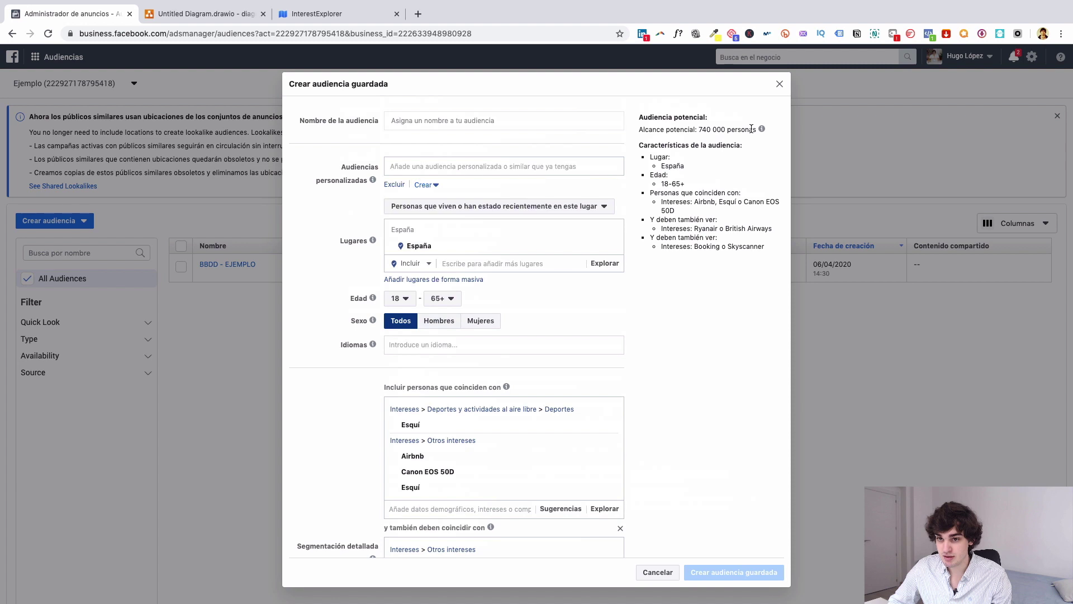
scroll(671, 318, down, 5)
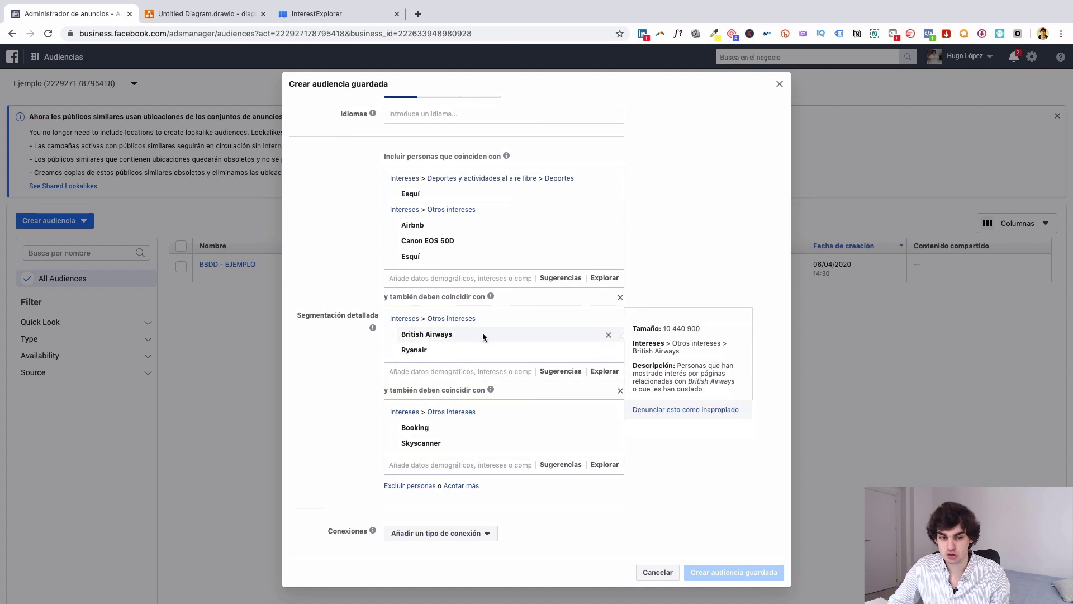
Return to InterestExplorer and distribute the selected interests randomly across the three layers.
click(320, 17)
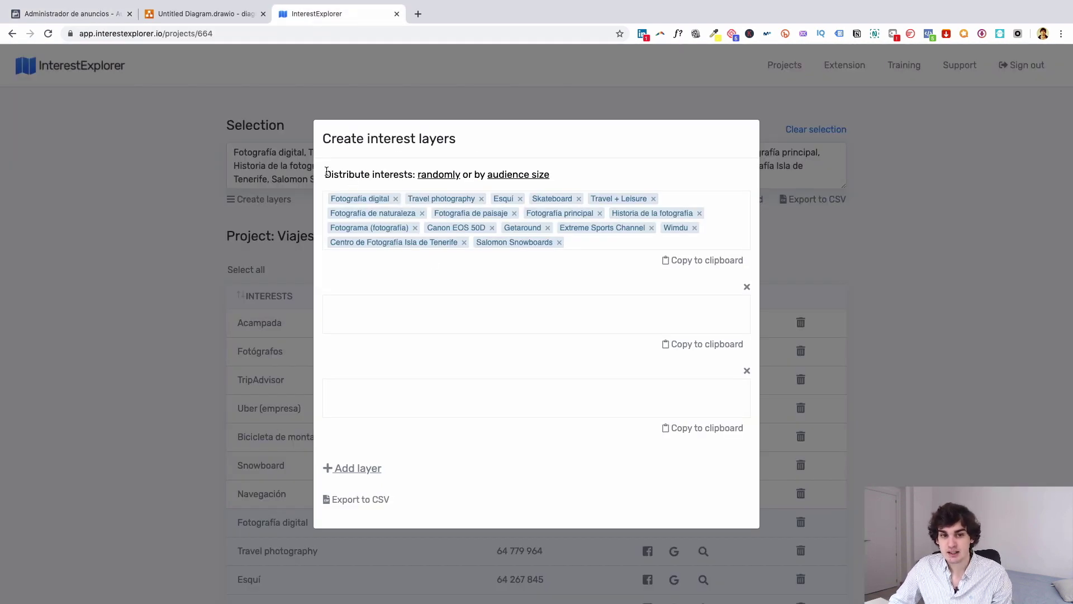
drag(325, 171, 416, 169)
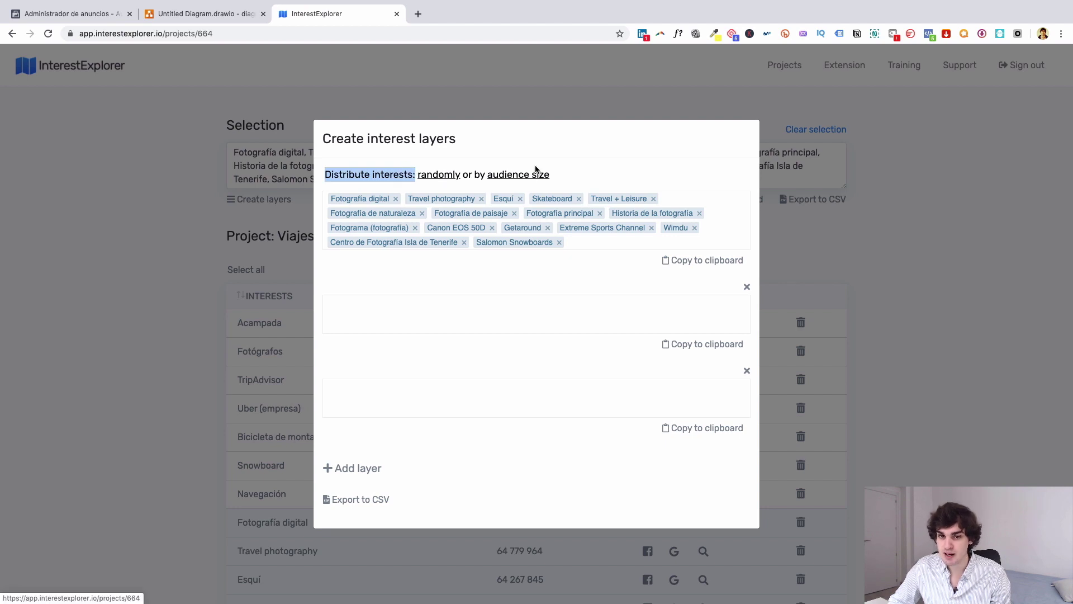
click(467, 155)
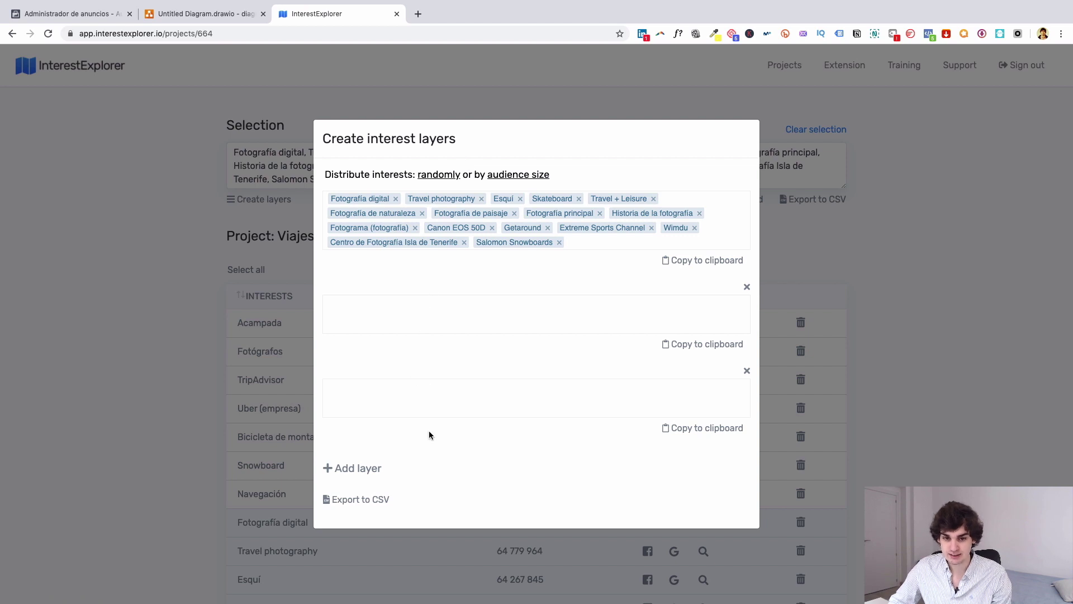
click(437, 174)
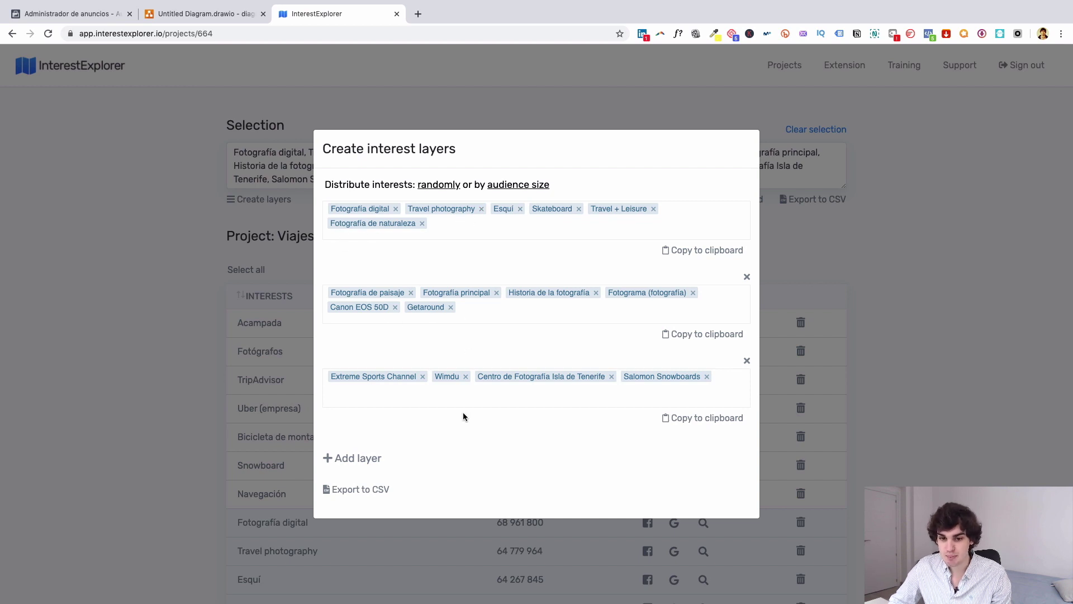
Switch to Facebook Ads Manager and clear every interest and both narrowing conditions from the audience's detailed targeting.
click(92, 16)
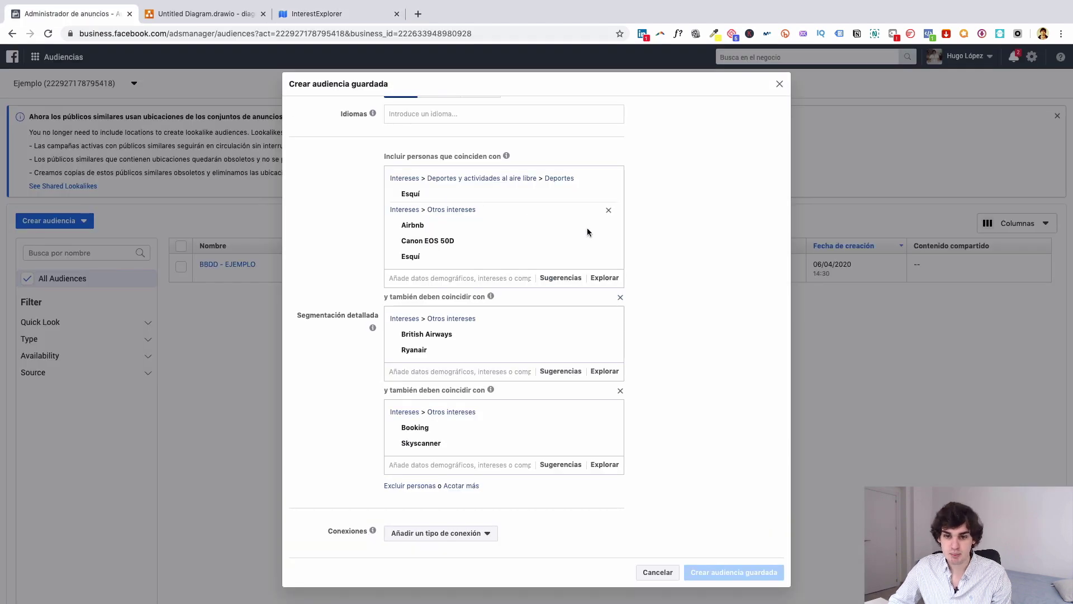
click(609, 225)
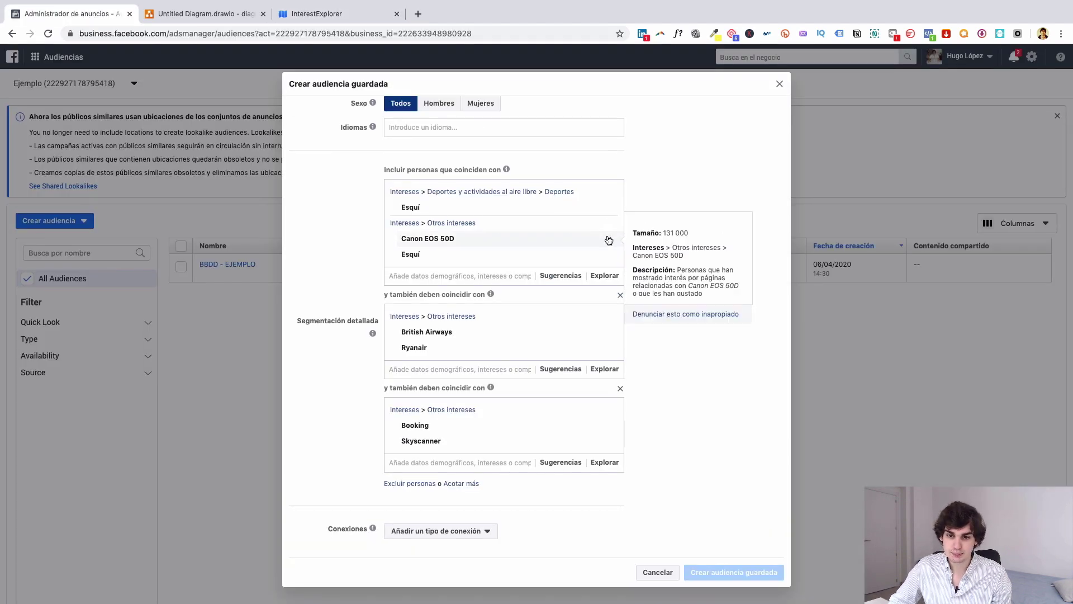
click(609, 241)
click(608, 223)
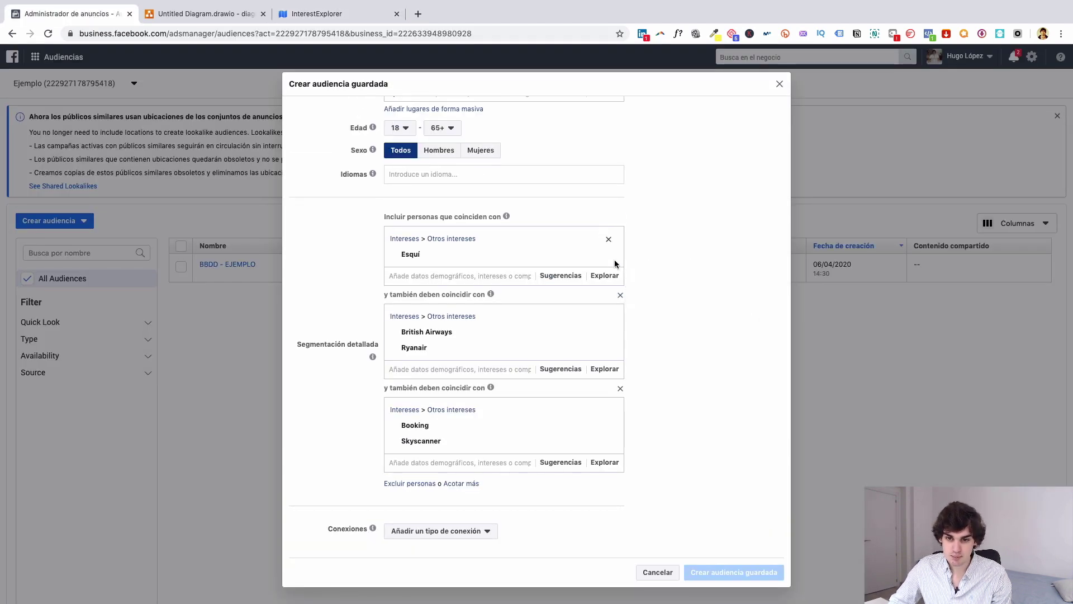
click(620, 295)
click(621, 389)
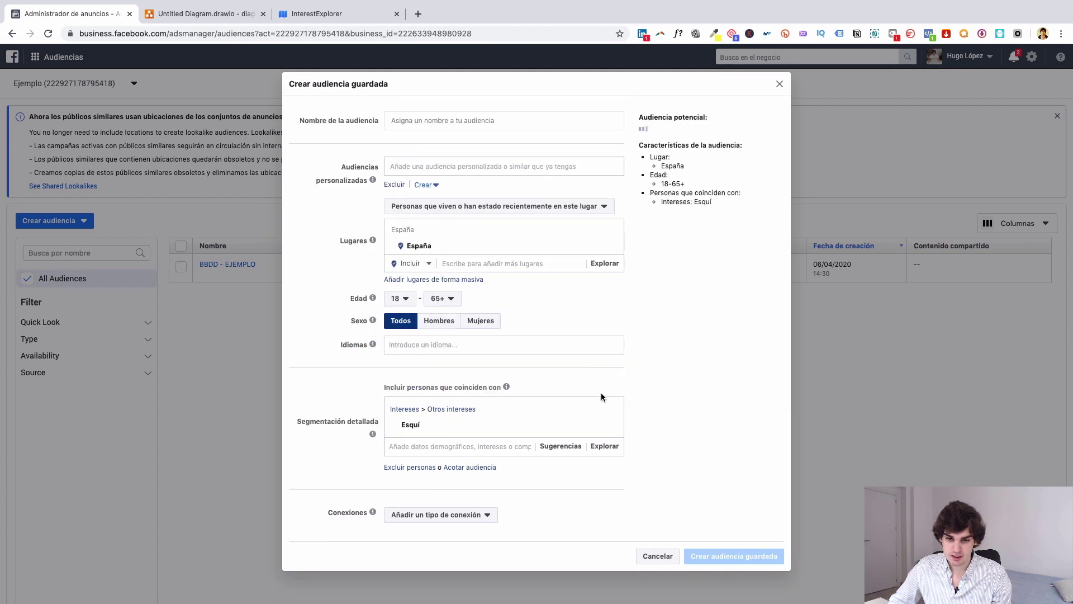
click(610, 424)
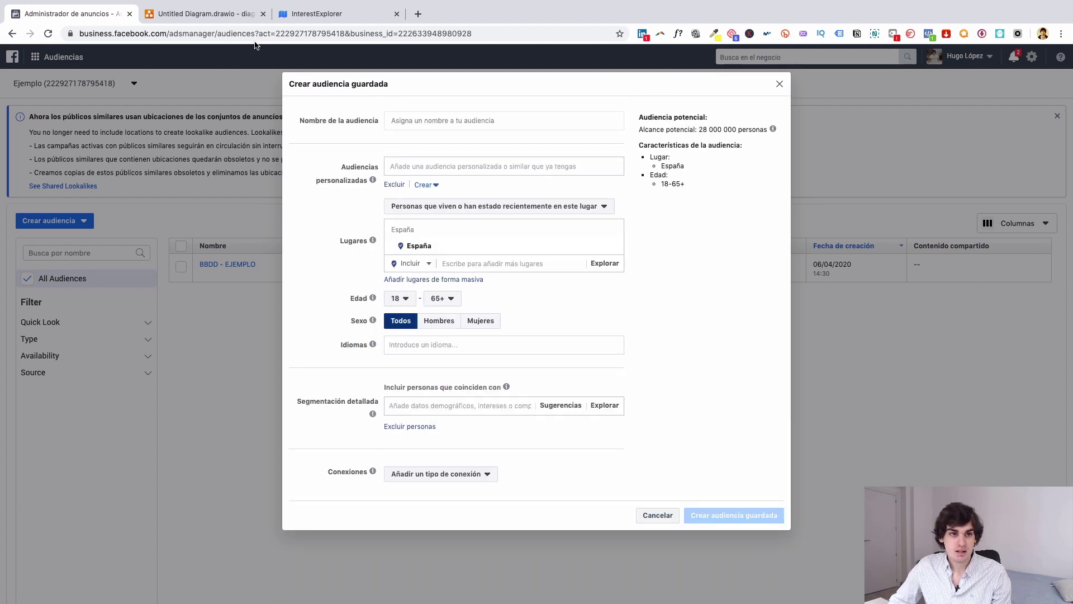
Copy the first interest layer from InterestExplorer and paste it into the Facebook audience's detailed targeting as the first condition.
click(317, 14)
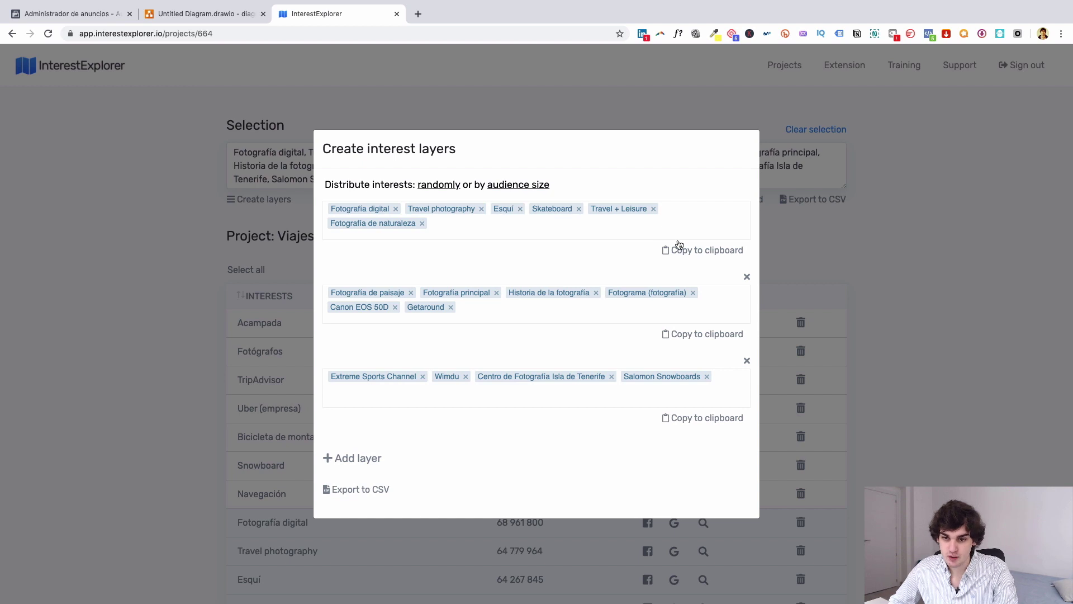
click(704, 250)
click(73, 13)
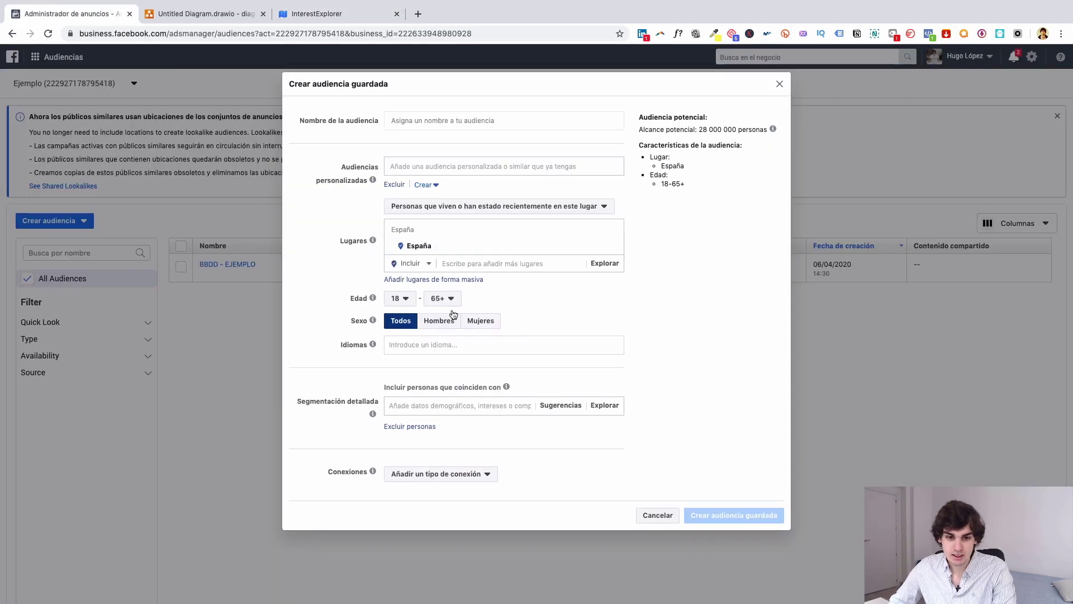
click(436, 406)
key(ctrl+v)
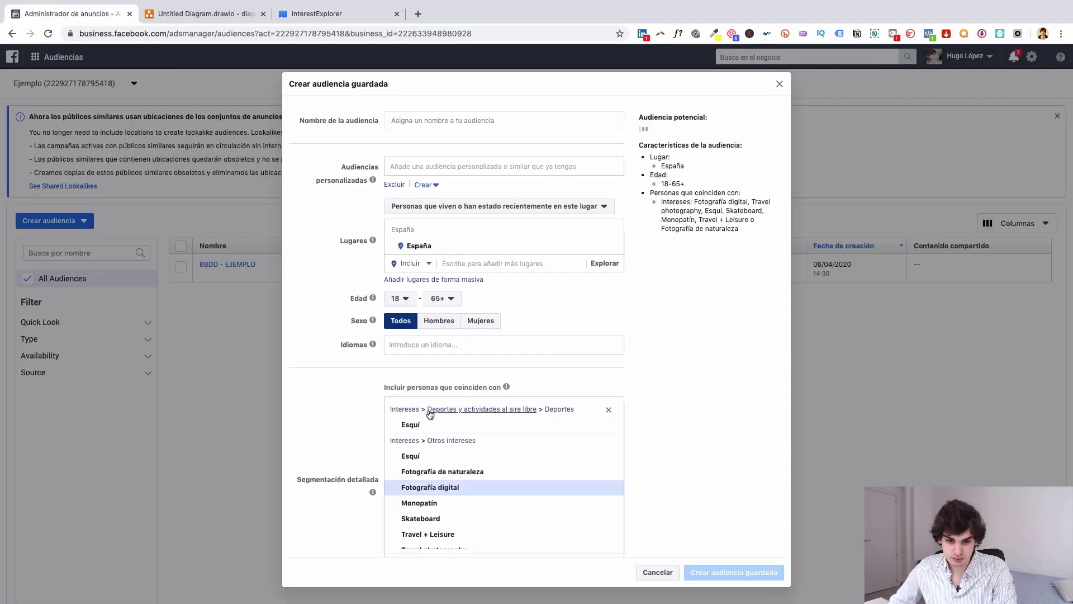
scroll(392, 413, down, 2)
scroll(433, 405, down, 1)
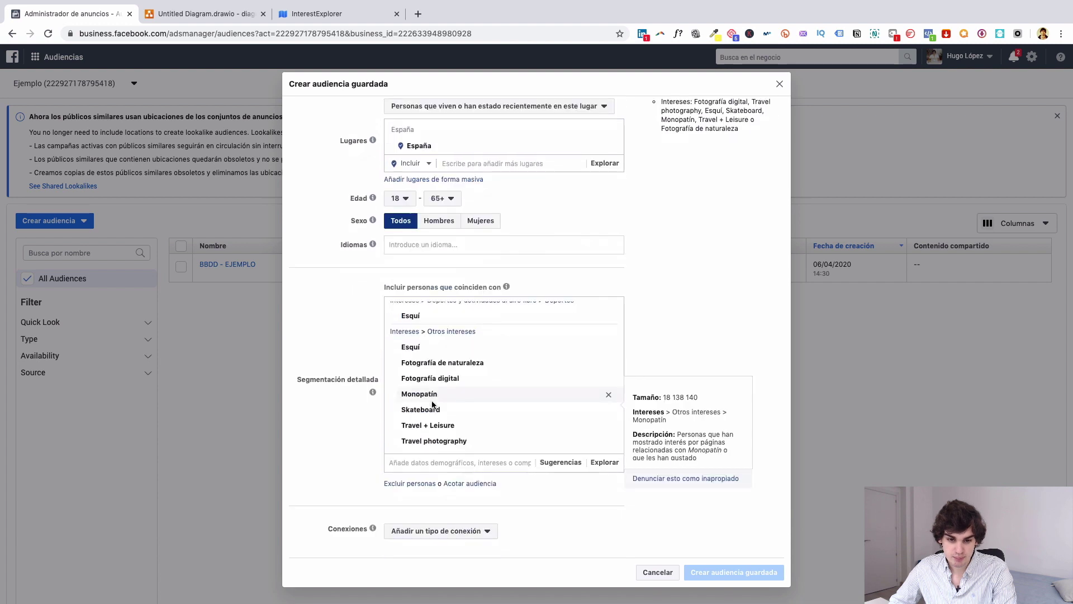
Narrow the audience with a second condition and fill it with the second interest layer copied from InterestExplorer.
click(470, 483)
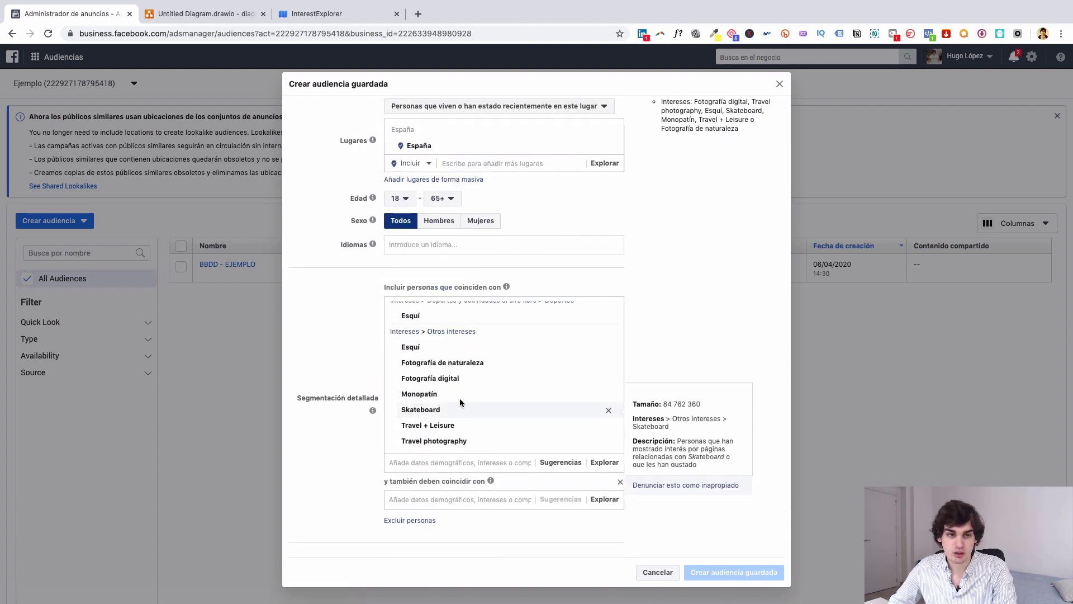
click(318, 17)
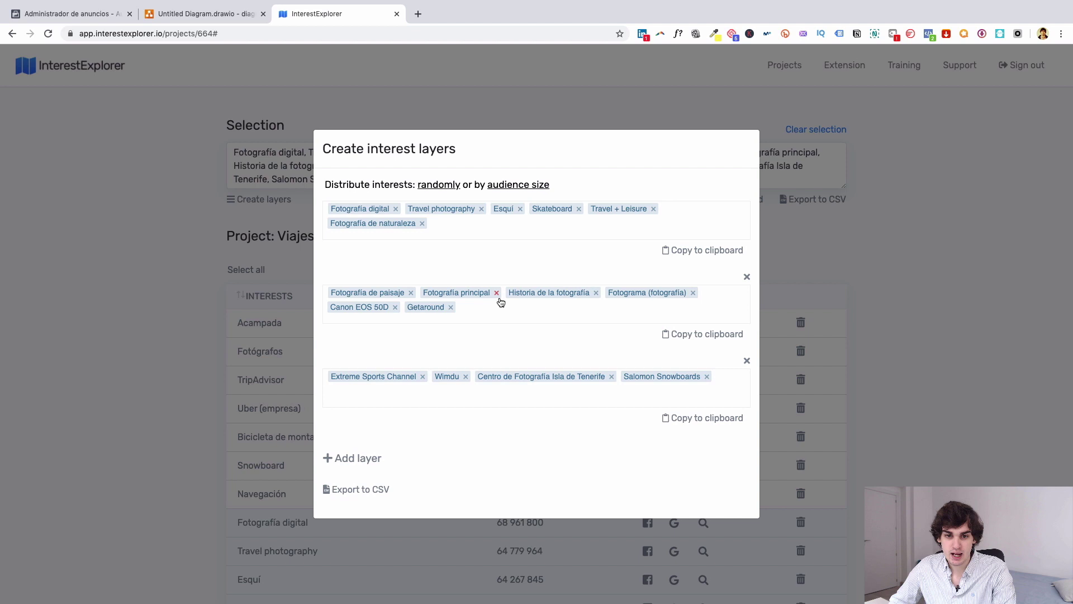
click(697, 336)
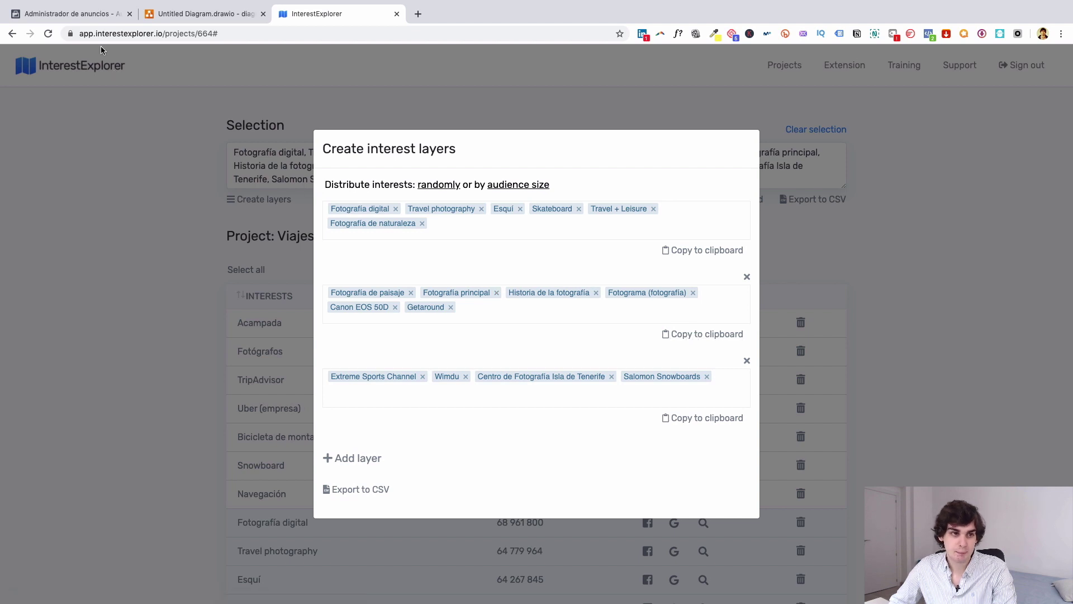
click(83, 17)
click(440, 502)
key(ctrl+v)
scroll(362, 480, down, 3)
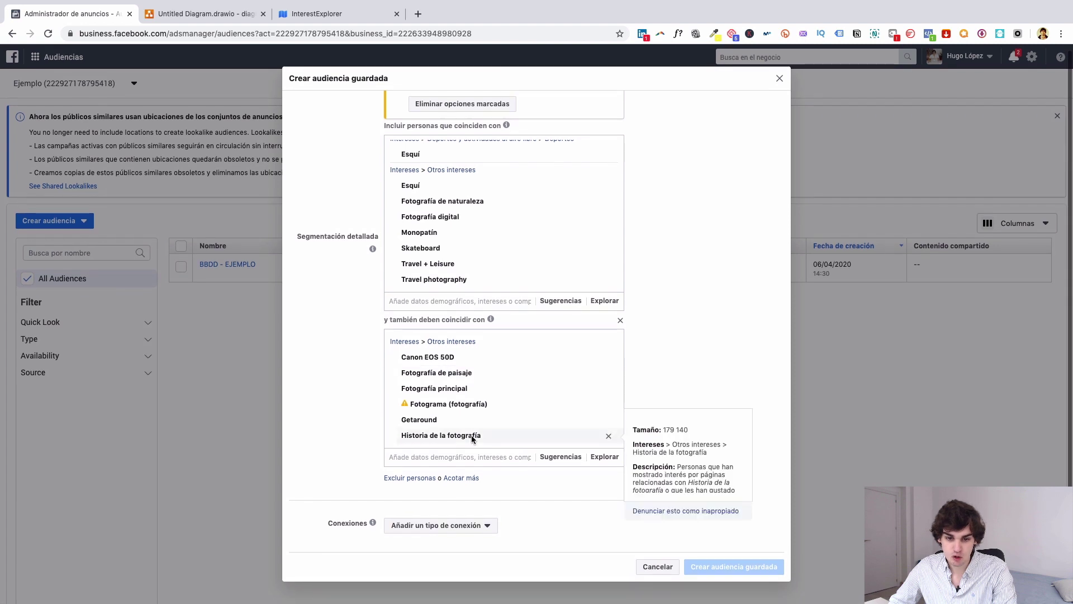
Narrow the audience further with a third condition and fill it with the third interest layer copied from InterestExplorer.
click(457, 478)
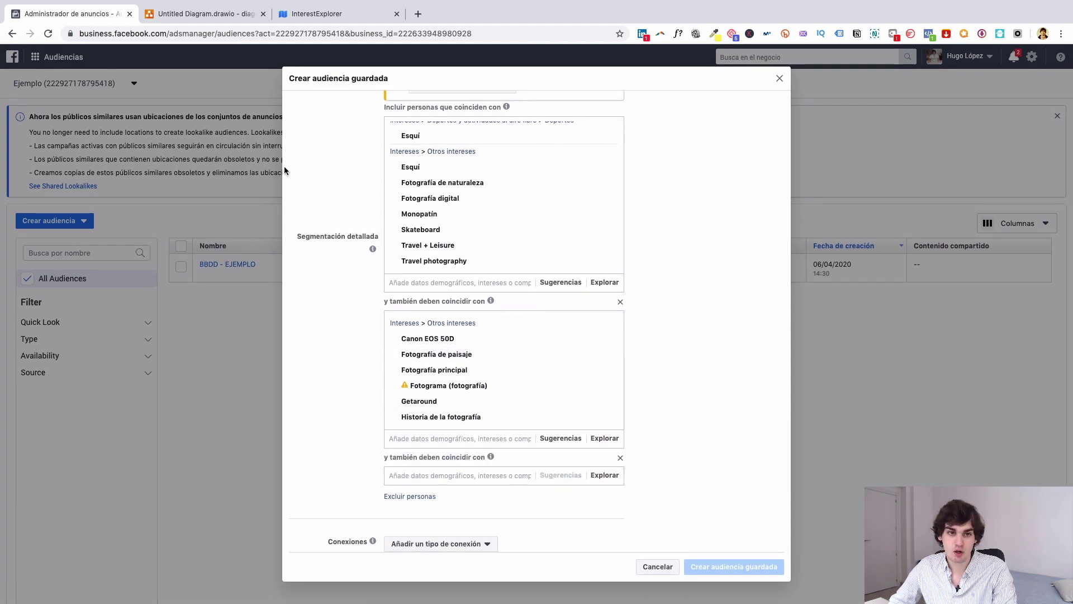
click(313, 14)
click(705, 419)
click(102, 14)
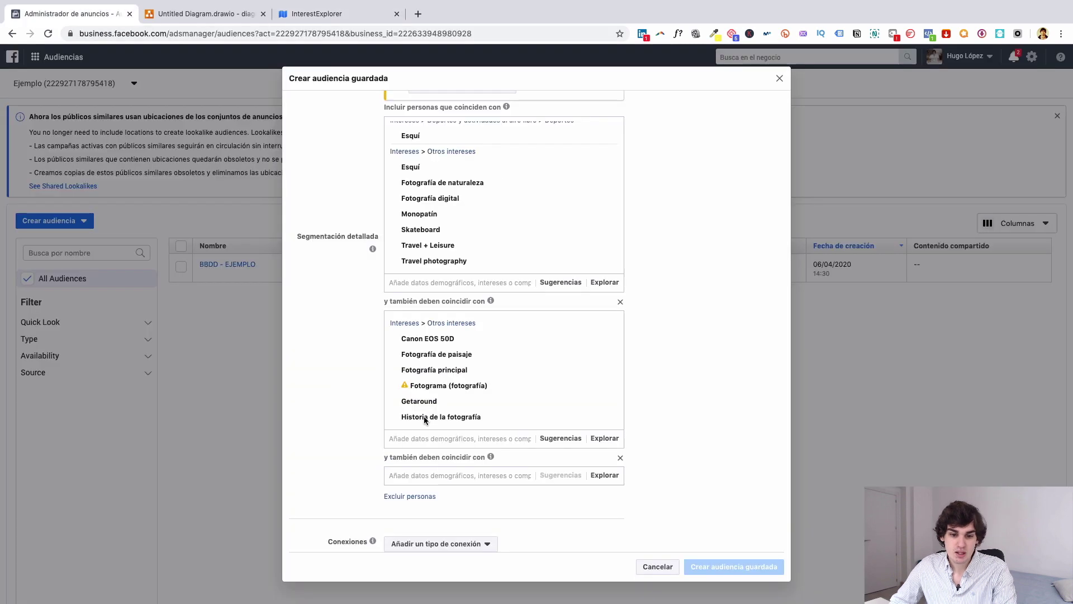
click(444, 472)
key(ctrl+v)
scroll(512, 274, up, 5)
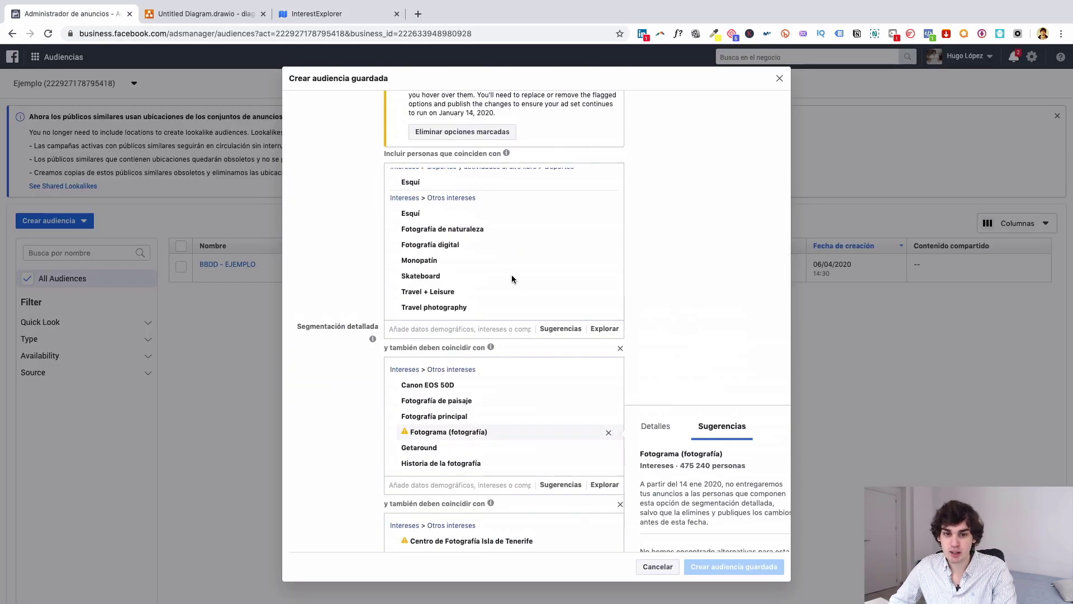
Switch to InterestExplorer, redistribute the interests randomly across the three layers, and close the layer dialog.
click(339, 13)
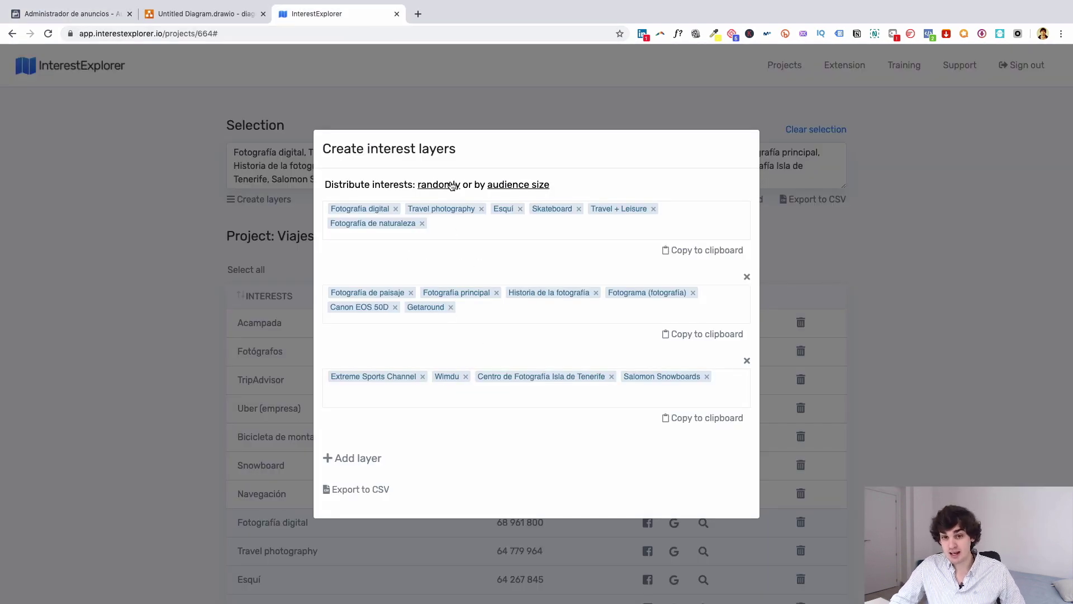
click(520, 185)
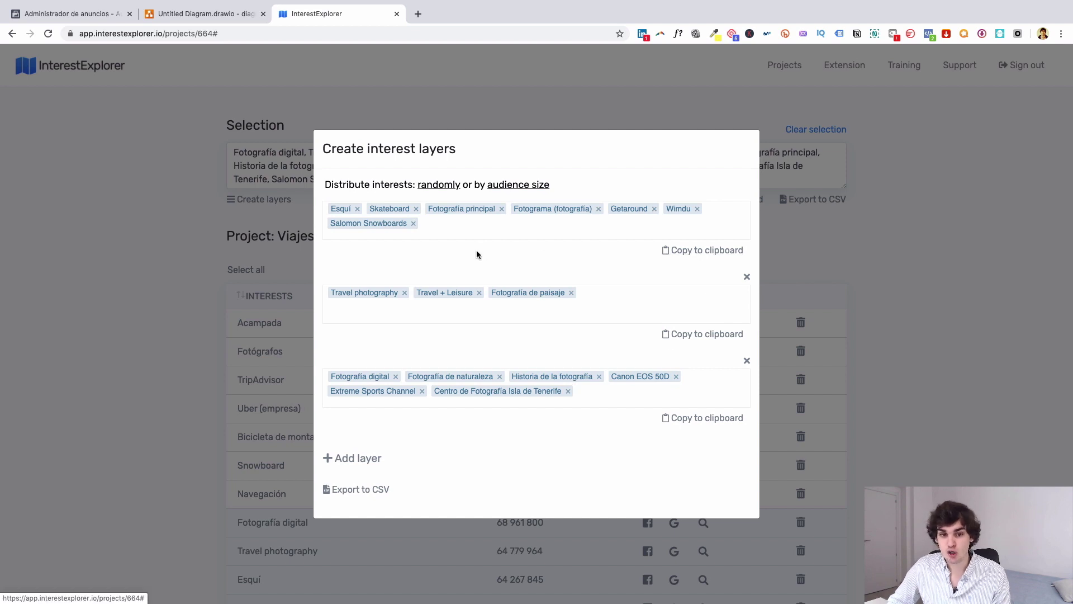
click(790, 203)
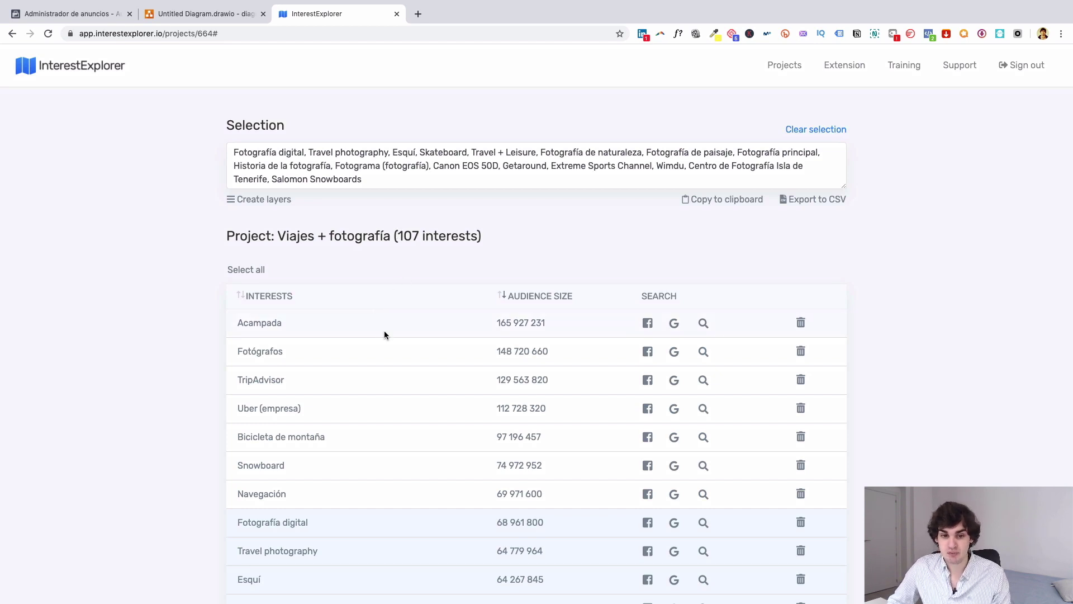
click(276, 204)
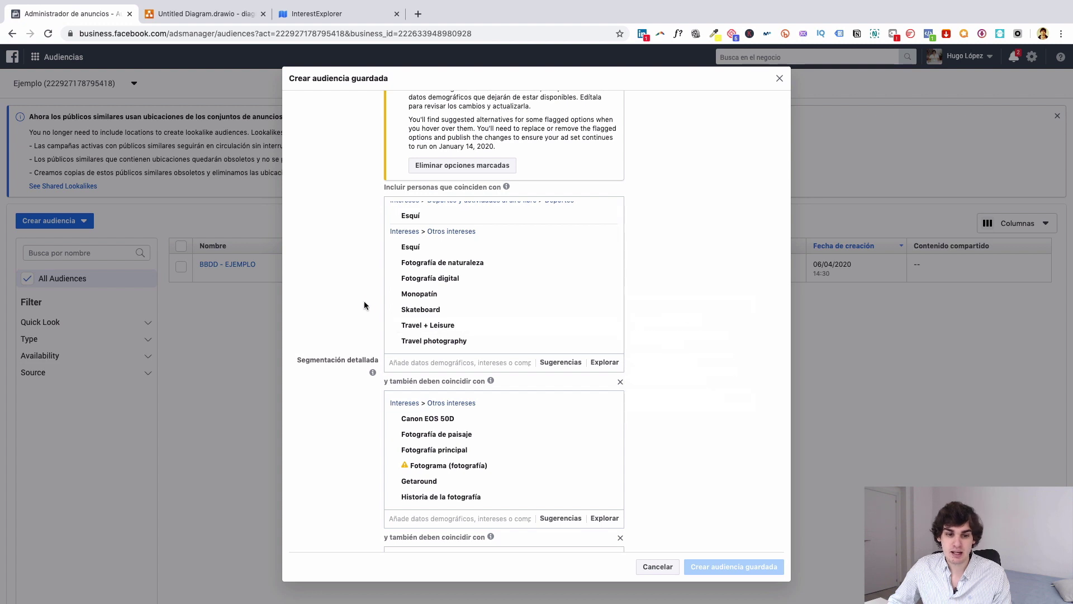
Return to InterestExplorer, load the public site interestexplorer.io, and open its pricing page.
click(337, 17)
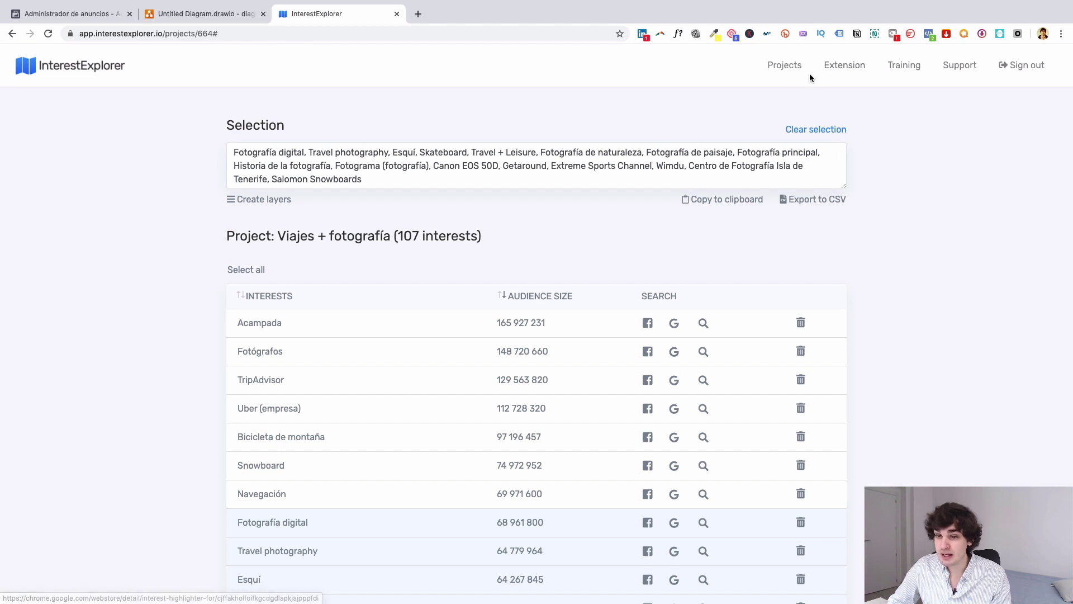
click(70, 66)
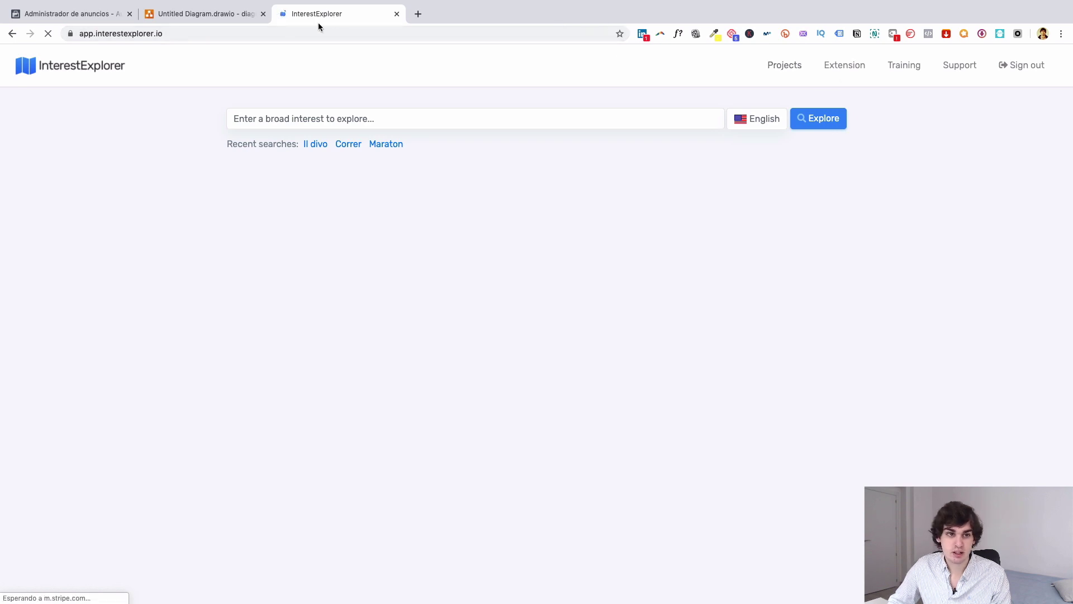
click(288, 34)
text(inter)
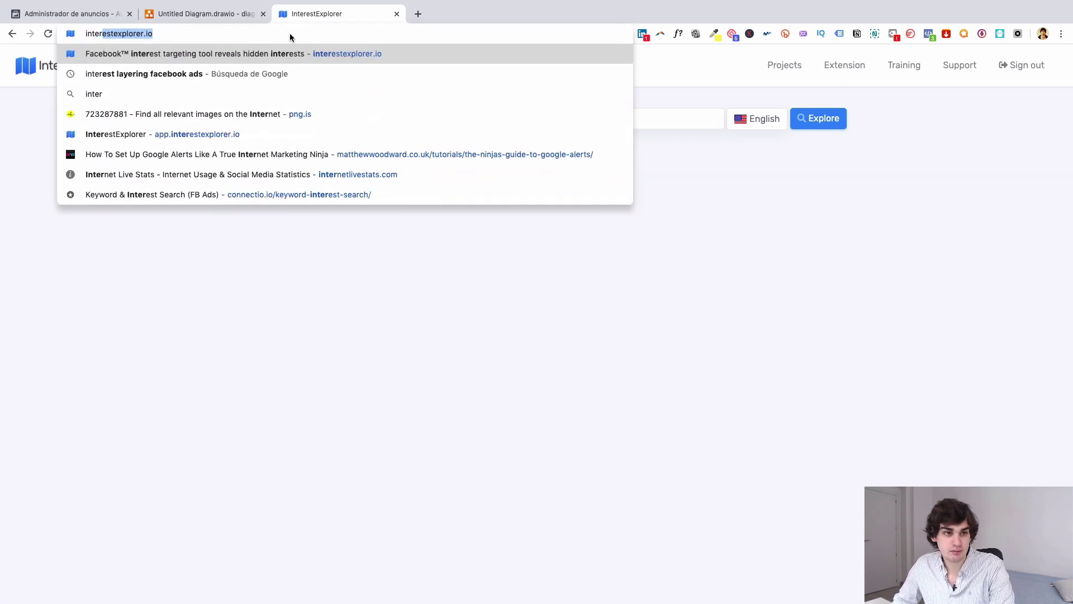
key(Return)
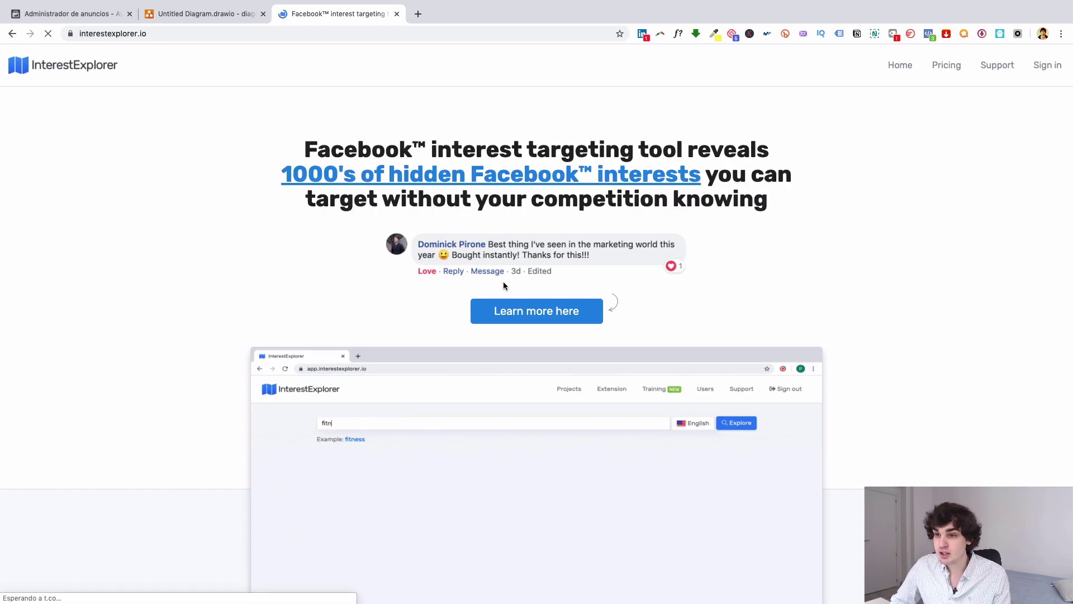
click(947, 66)
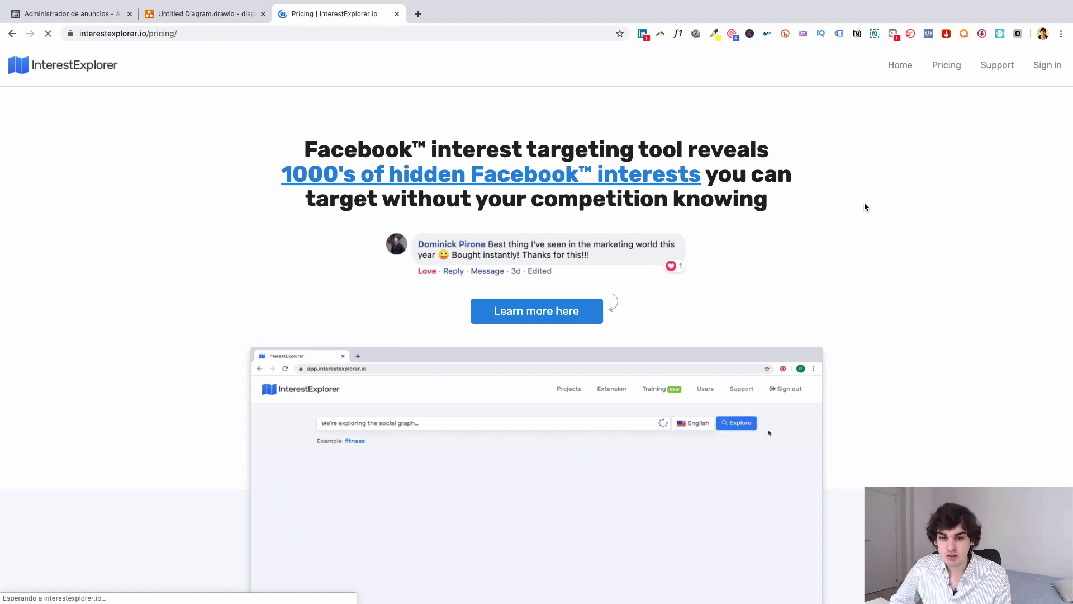
Read through the pricing page to the comparison of the Standard and Extended lifetime licenses.
scroll(864, 207, down, 10)
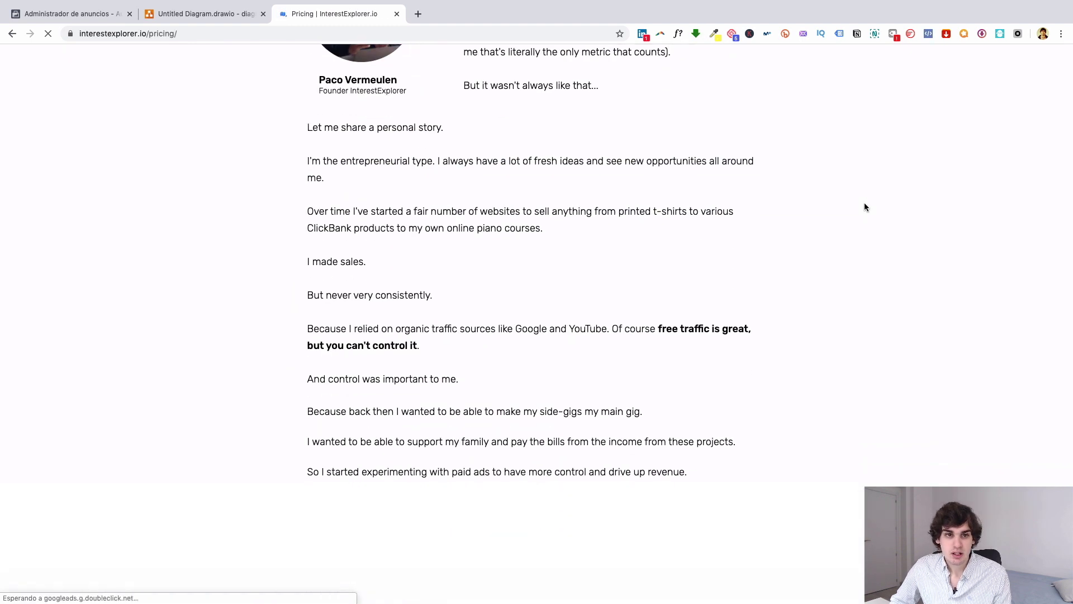
scroll(864, 207, down, 10)
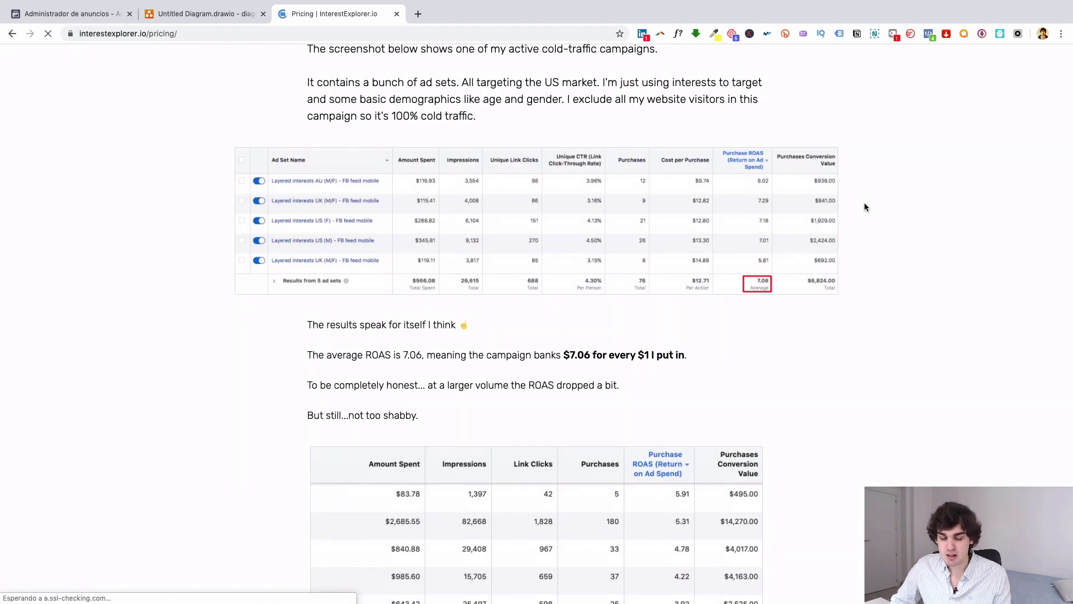
scroll(864, 207, down, 10)
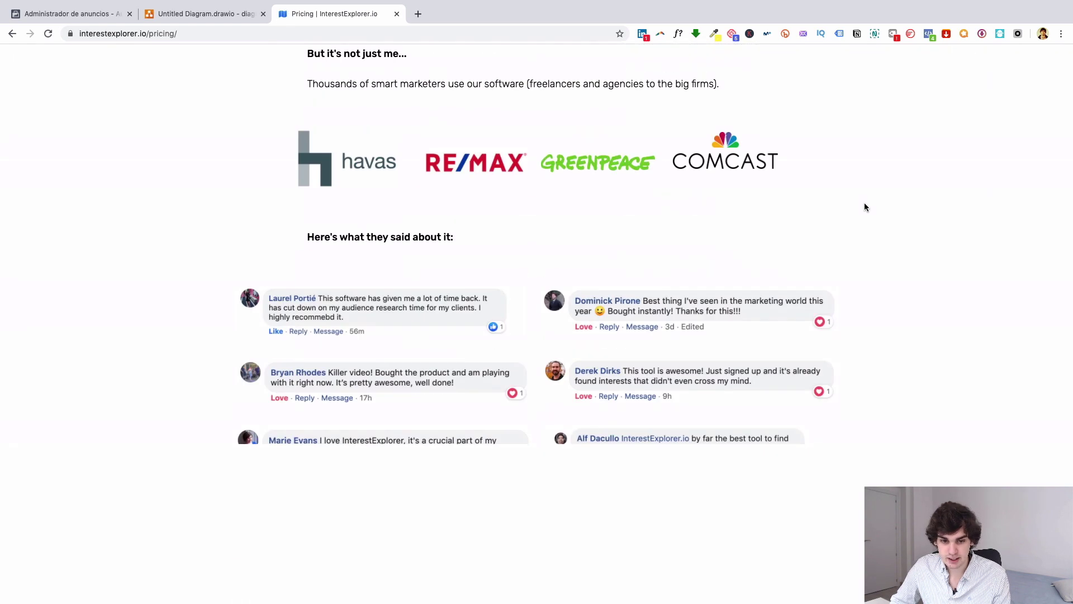
scroll(865, 207, down, 15)
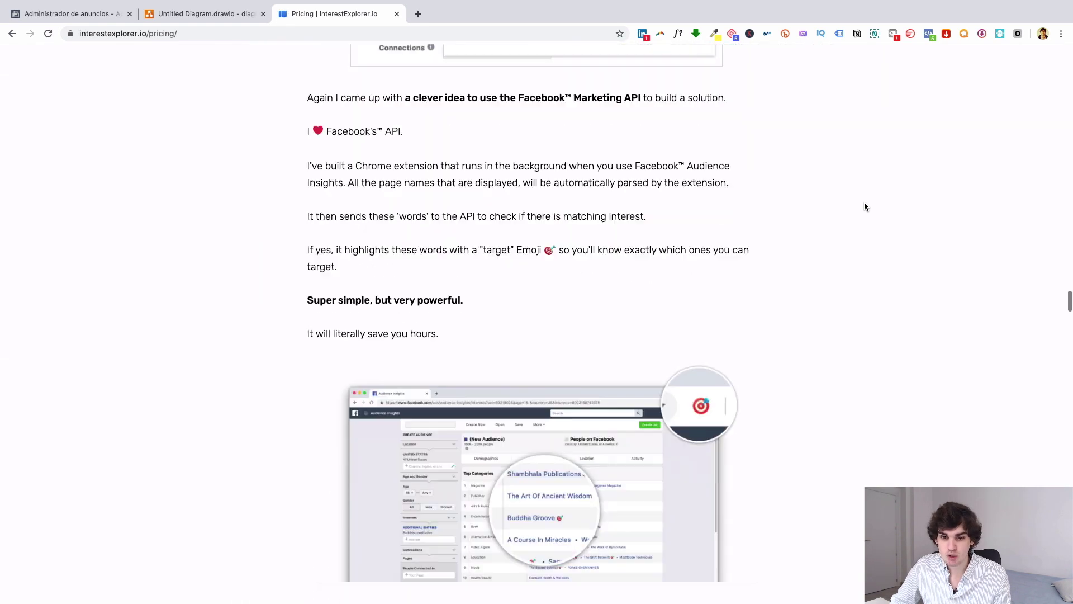
scroll(865, 207, down, 20)
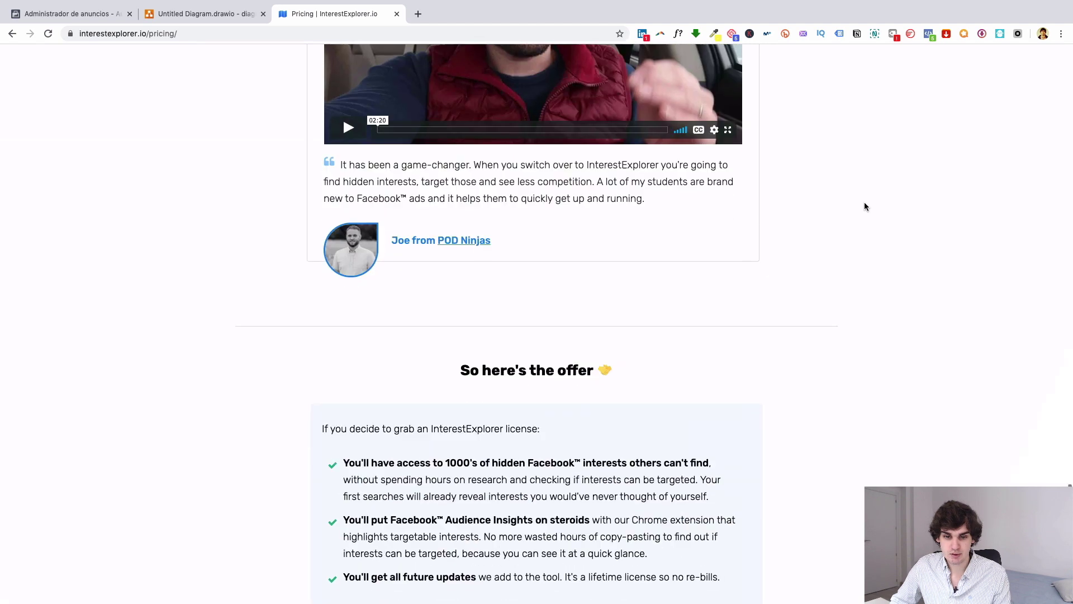
scroll(865, 202, up, 10)
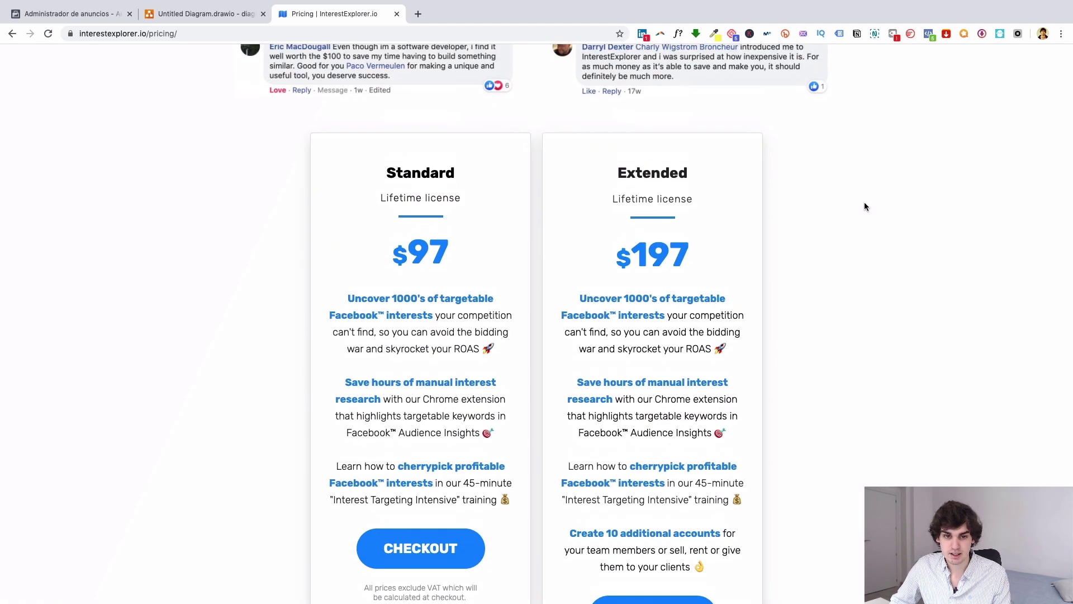
Examine the Standard lifetime license's price and its features alongside the Extended license.
drag(393, 249, 451, 250)
click(364, 285)
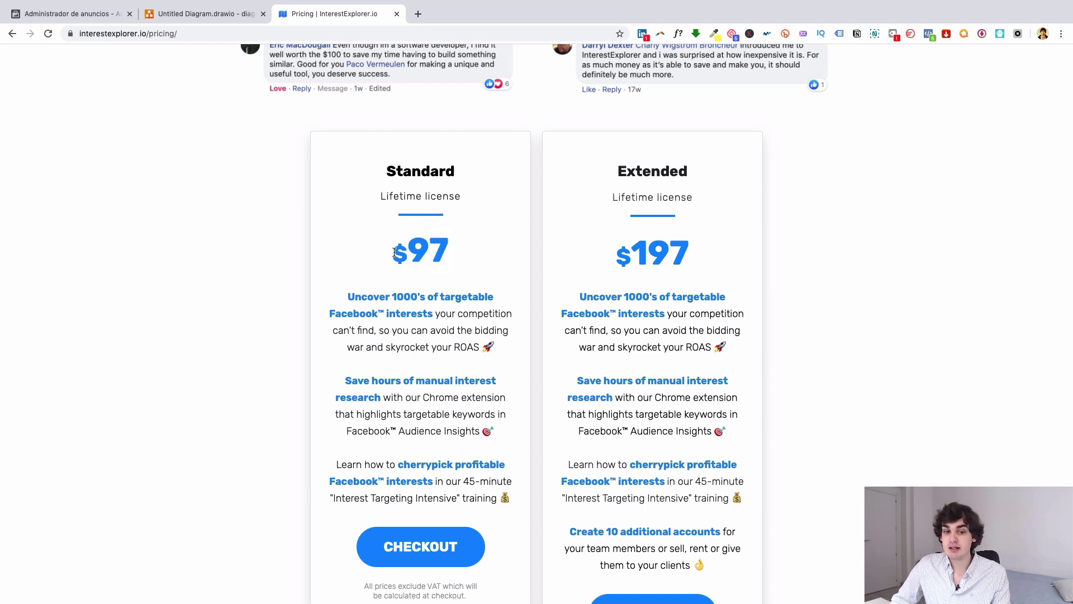
drag(404, 251, 443, 249)
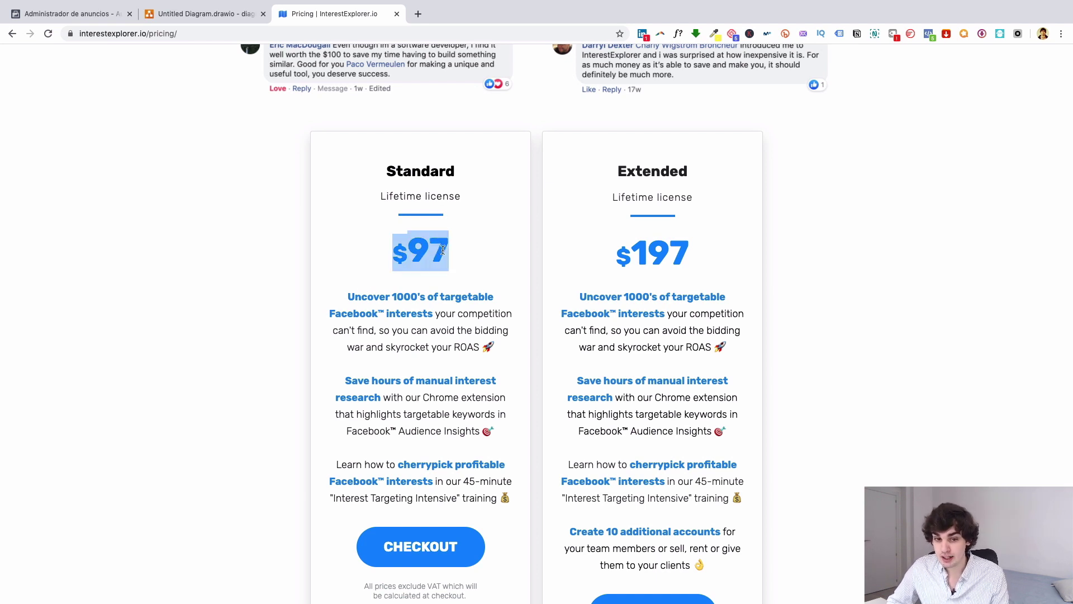
click(442, 250)
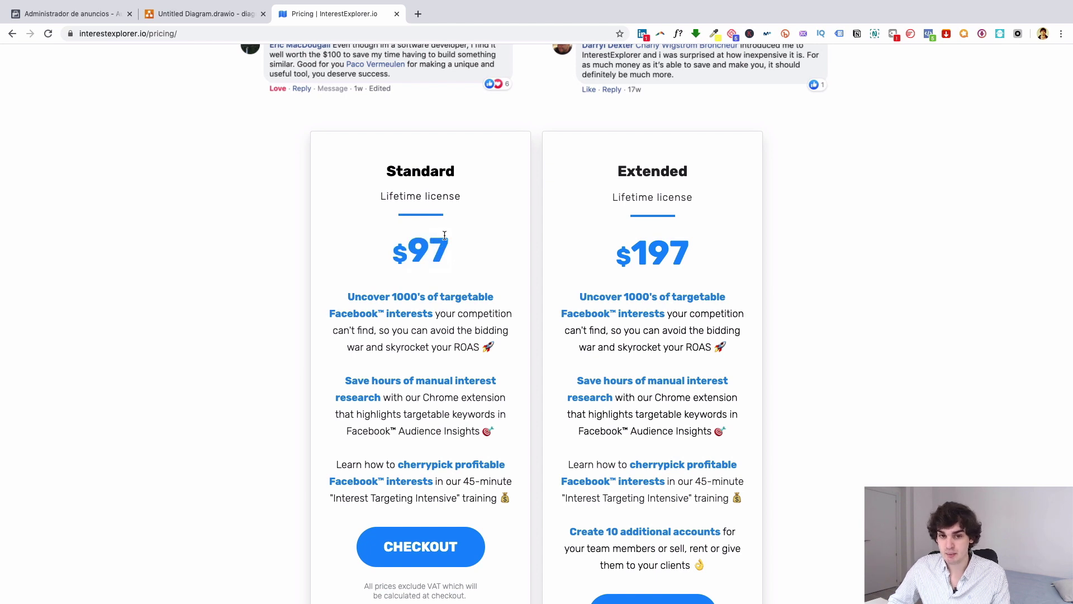
drag(393, 252, 468, 248)
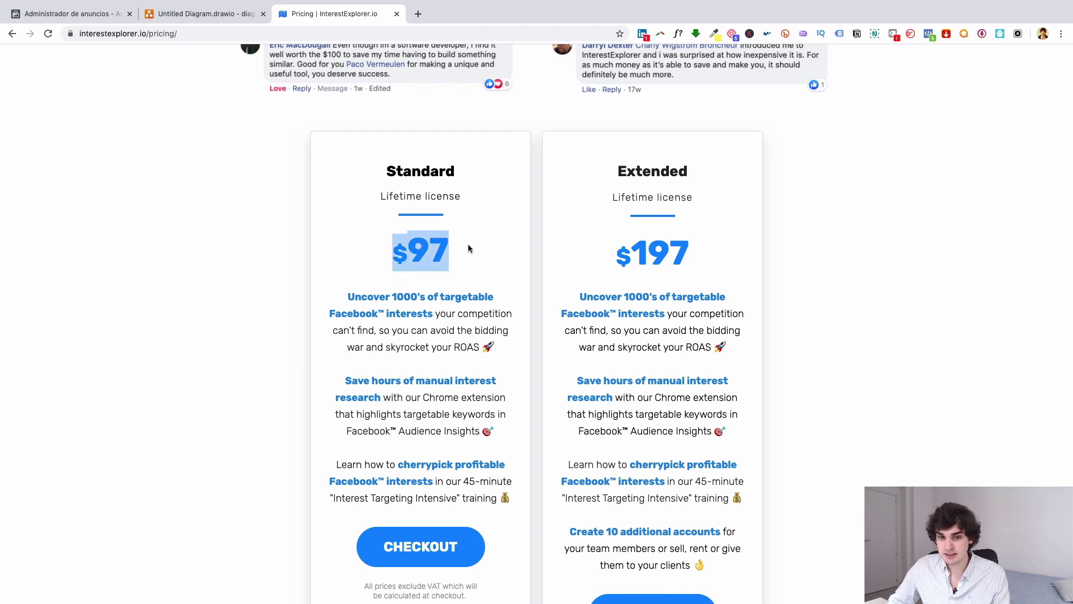
click(395, 252)
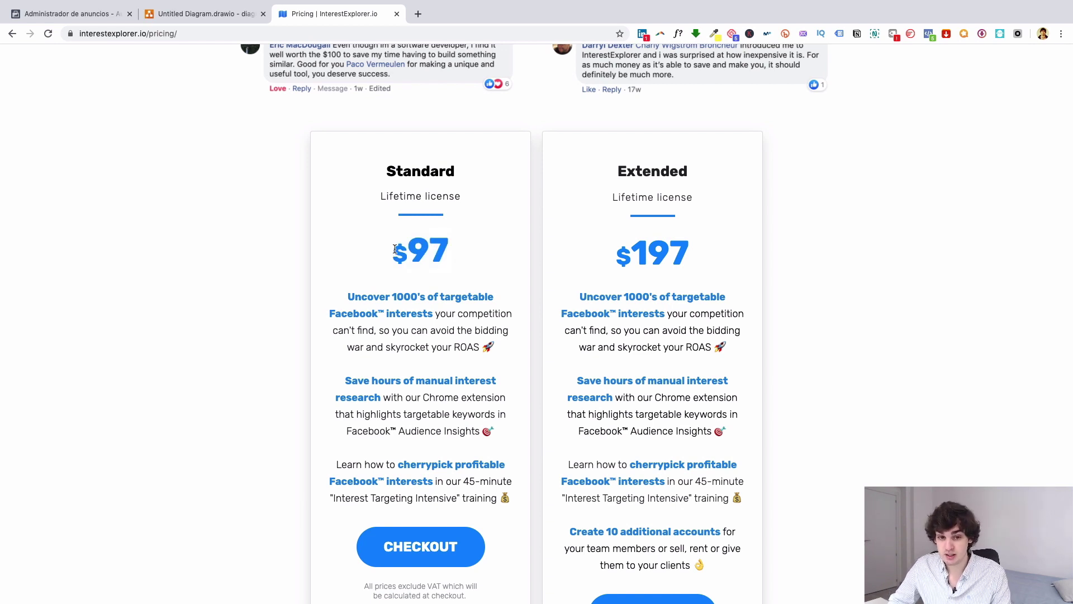
drag(395, 250, 445, 253)
click(443, 253)
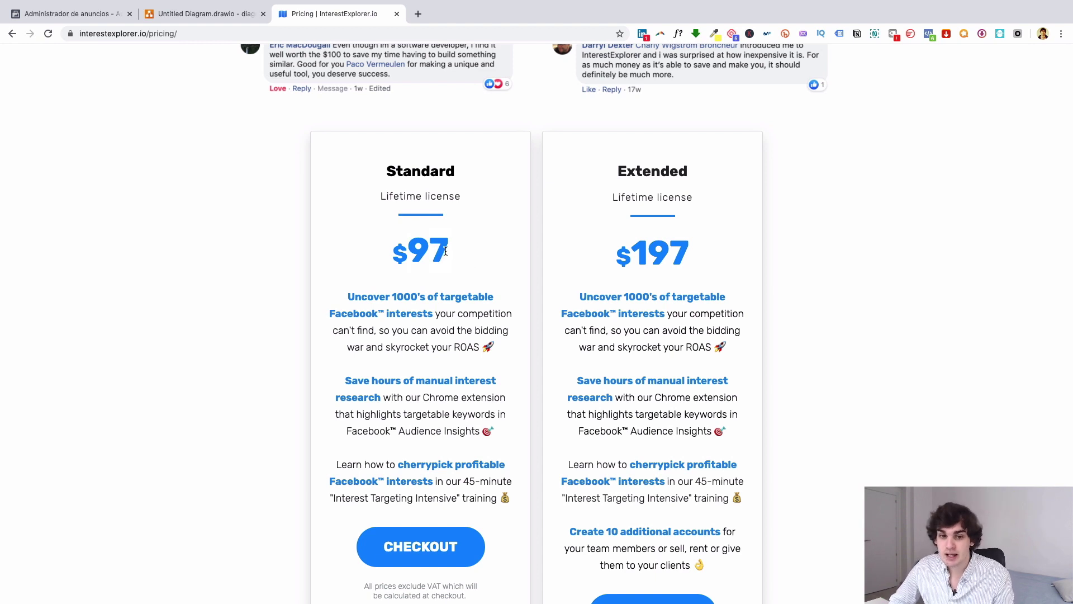
drag(445, 251, 397, 254)
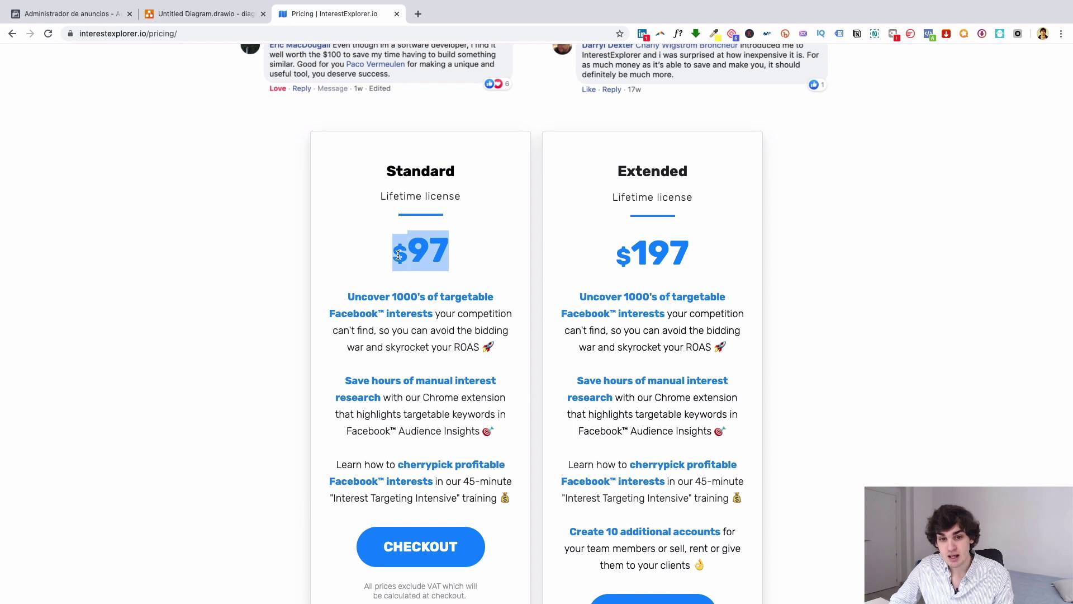
click(402, 259)
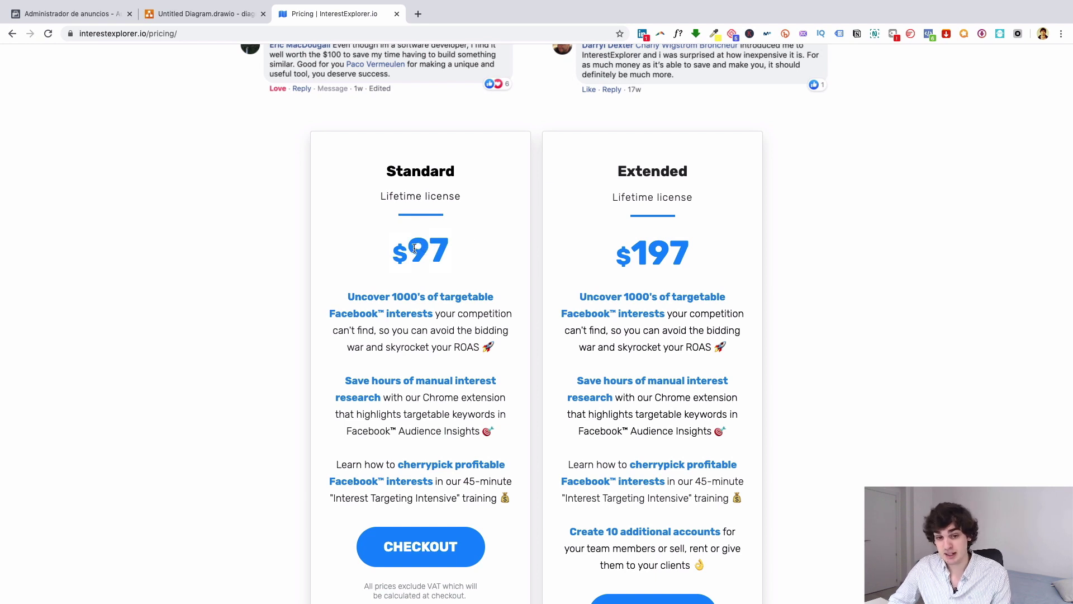
scroll(440, 230, down, 2)
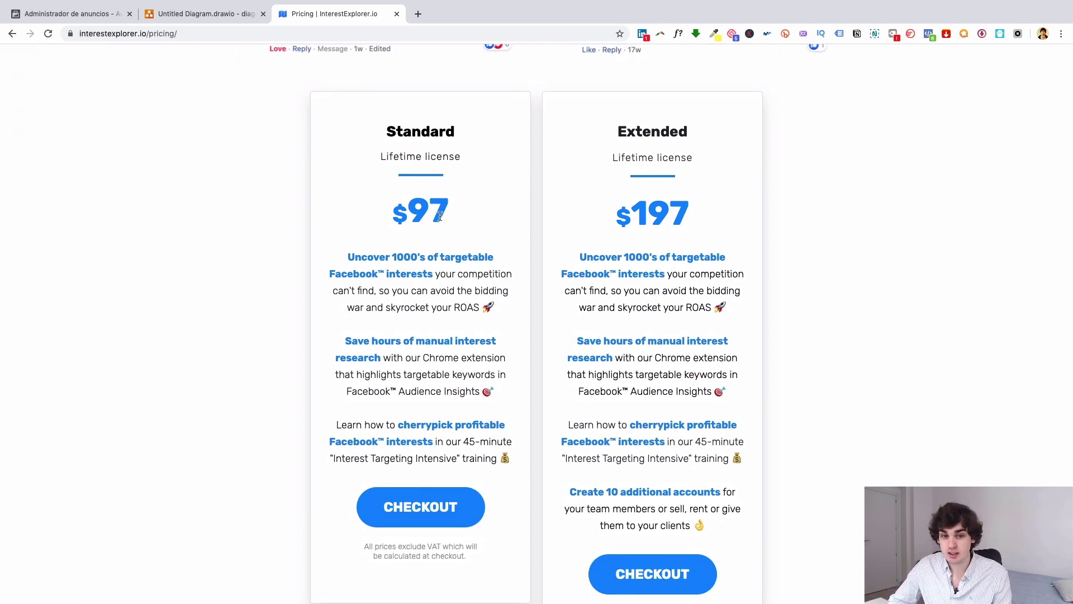
scroll(406, 181, up, 3)
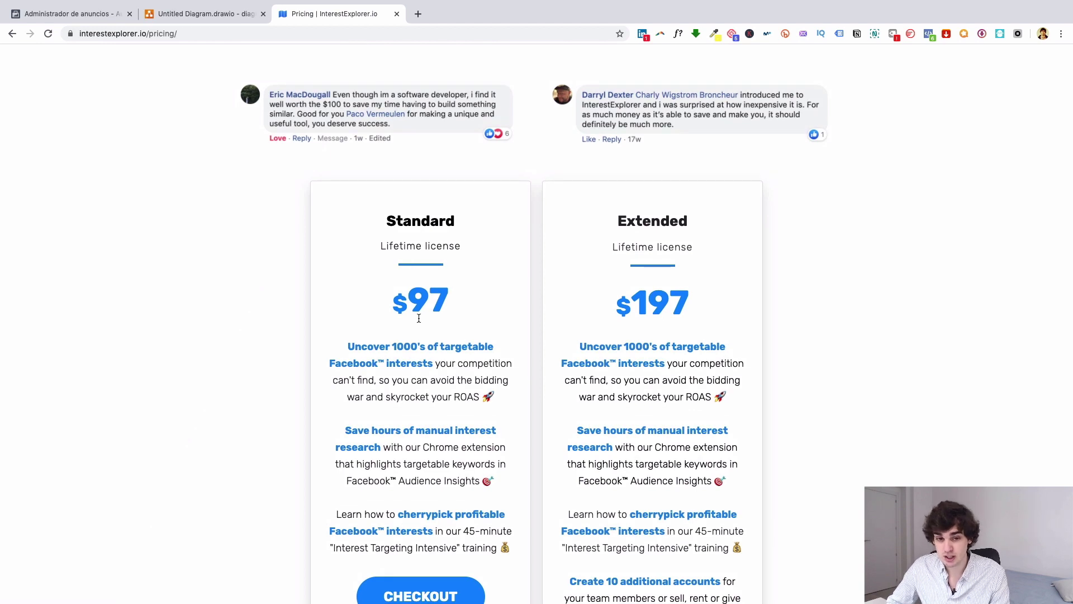
scroll(441, 280, down, 2)
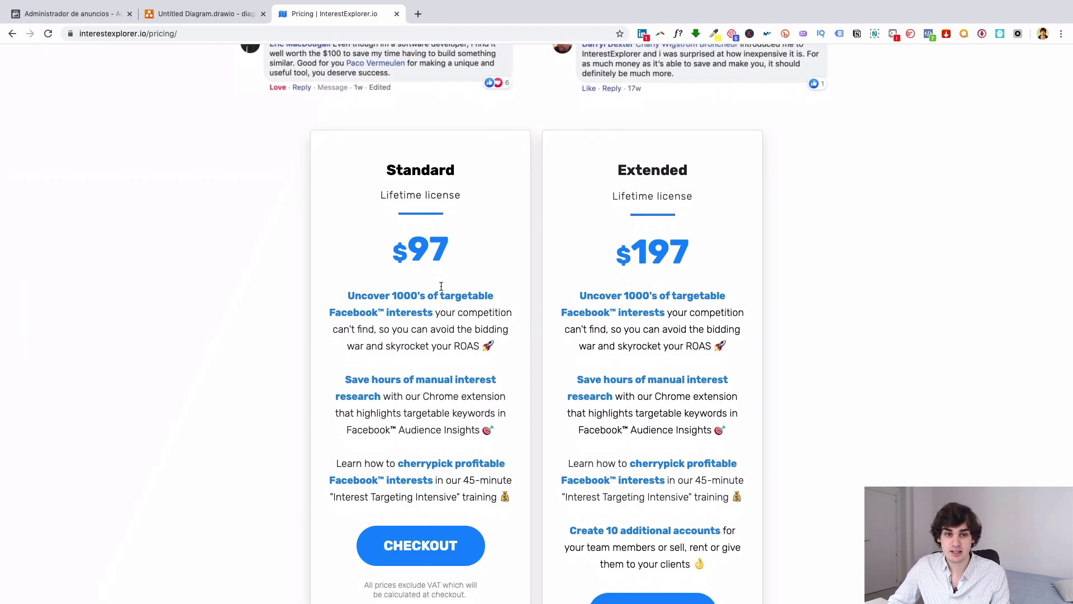